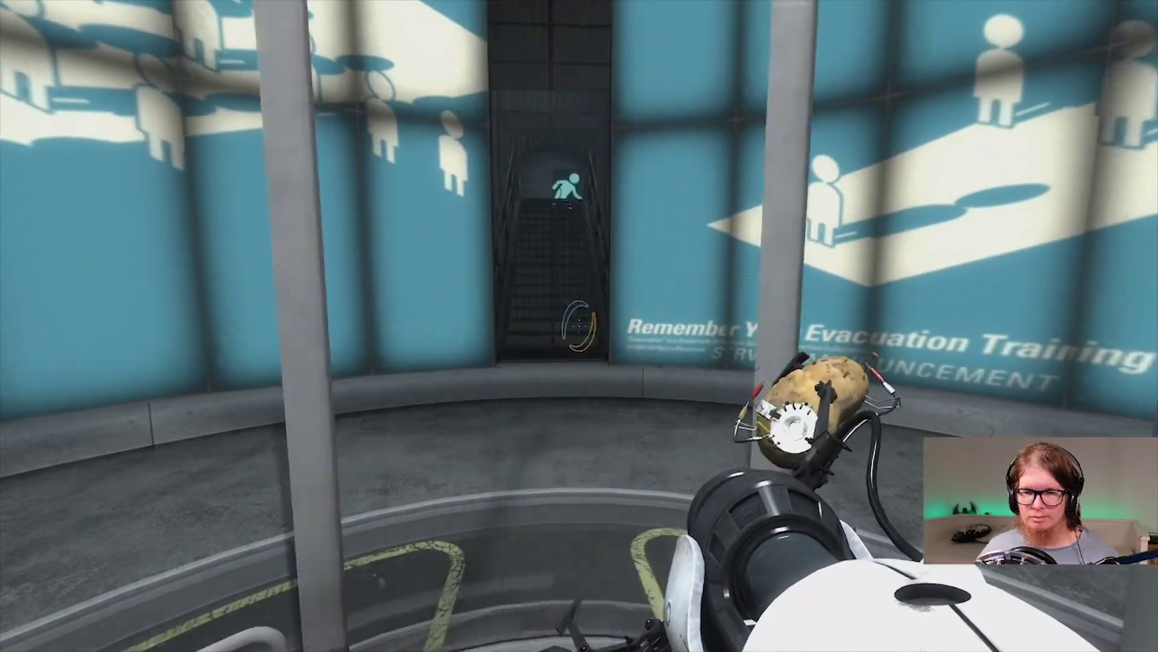
key("w")
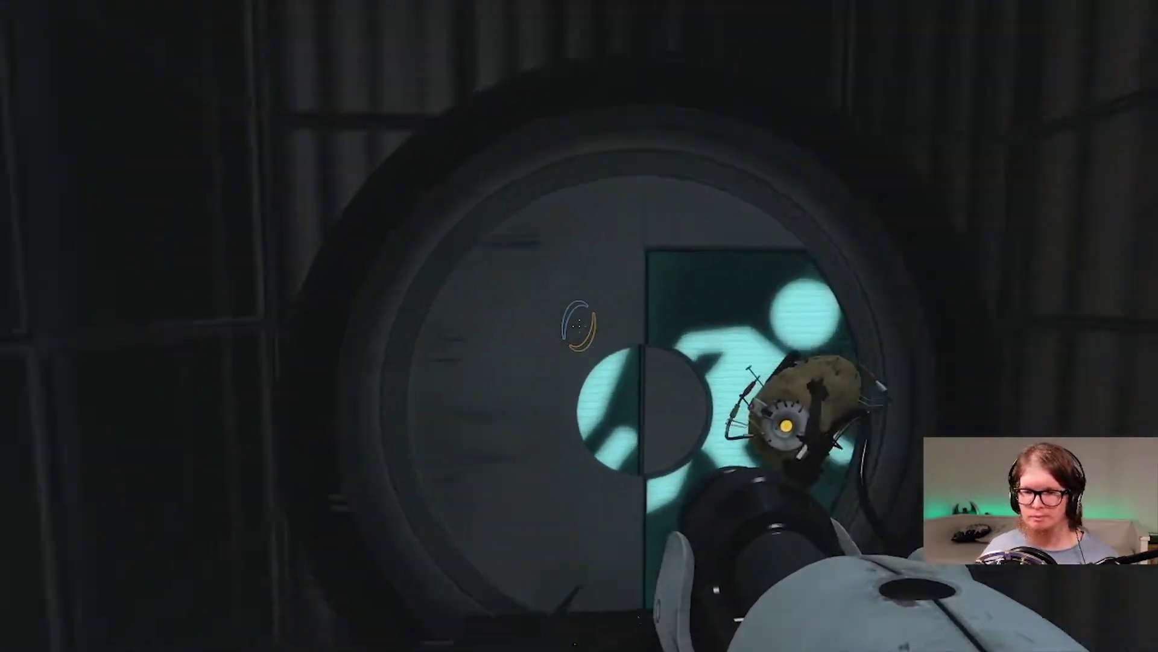
key("w")
key("w")
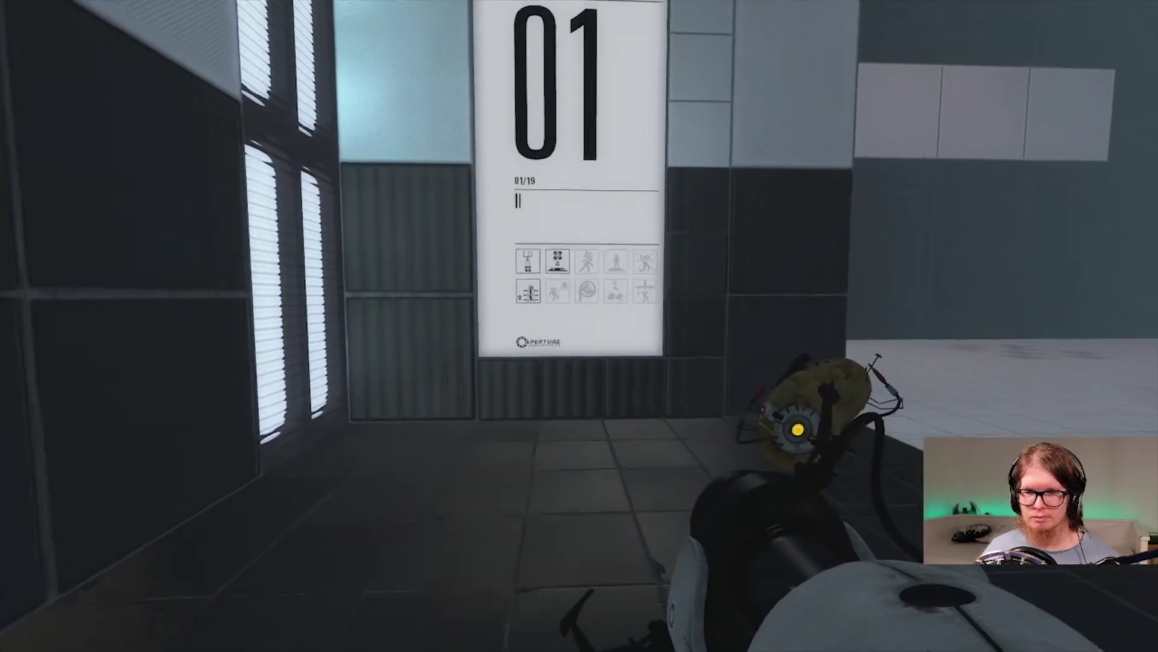
key("w")
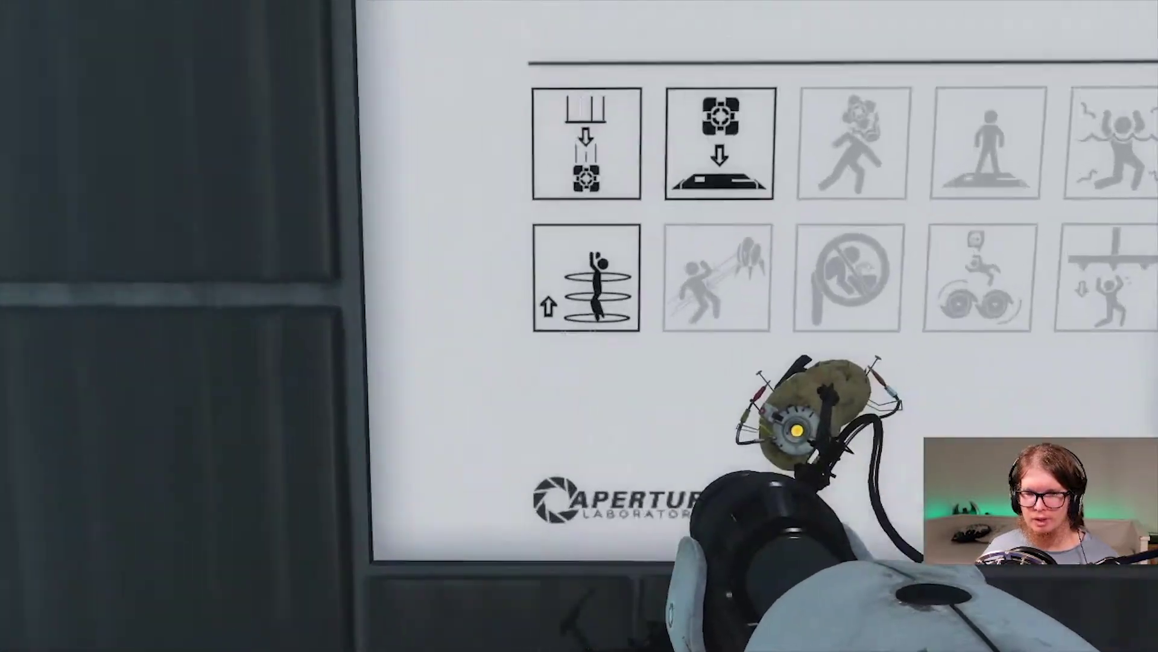
key("s")
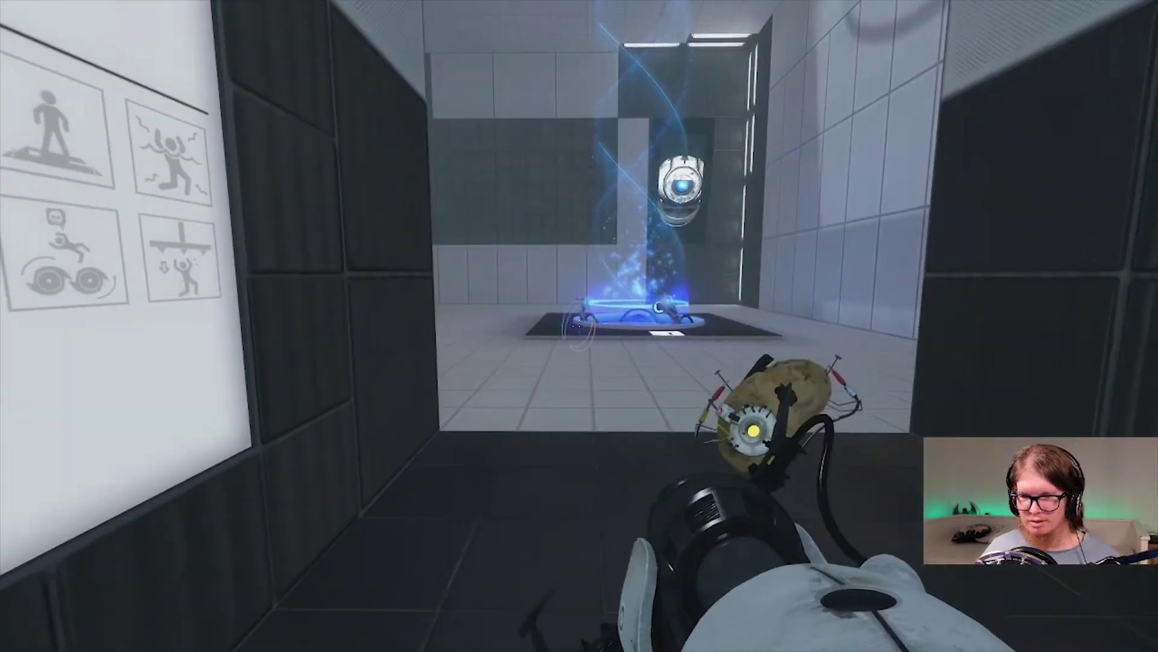
key("w")
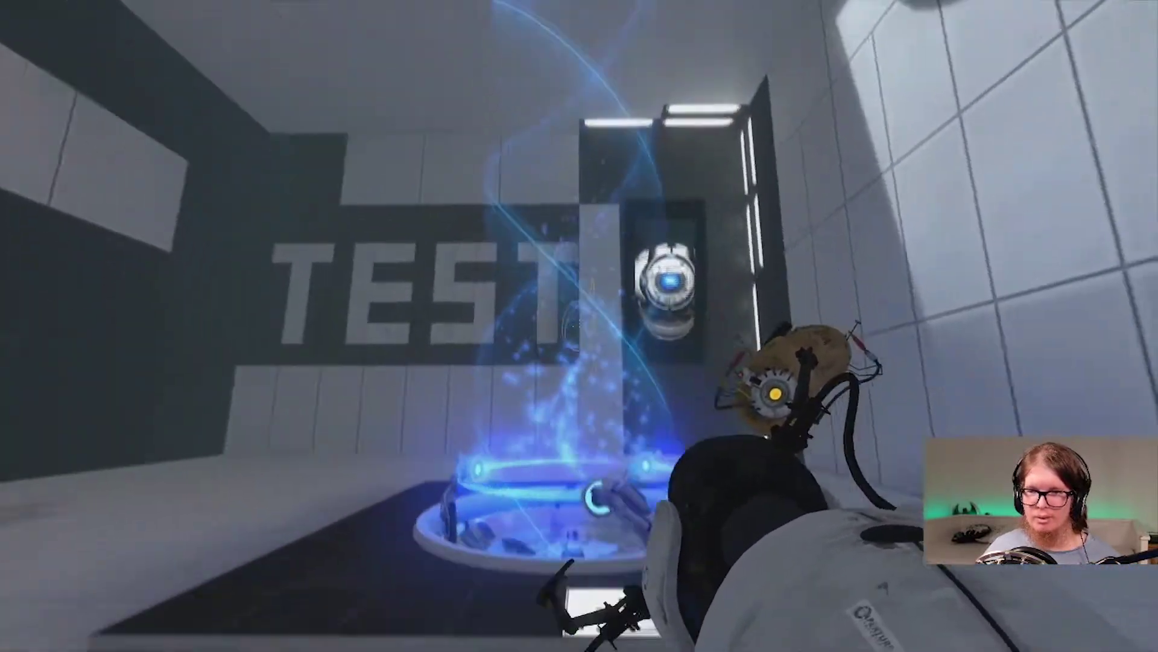
key("w")
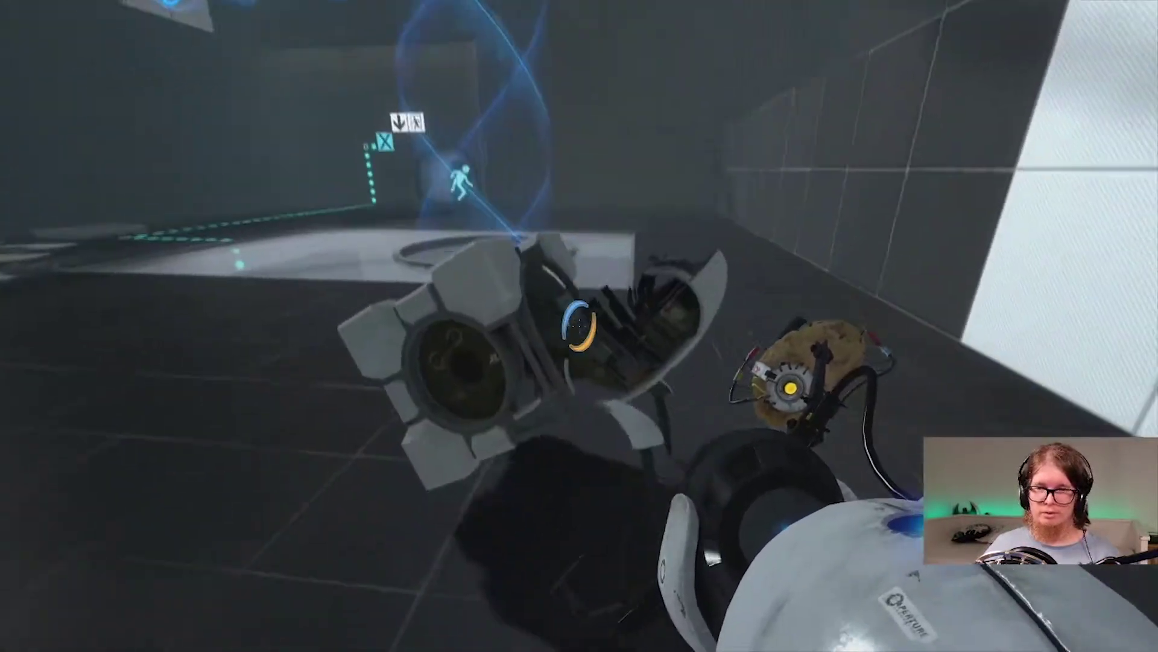
key("e")
key("e")
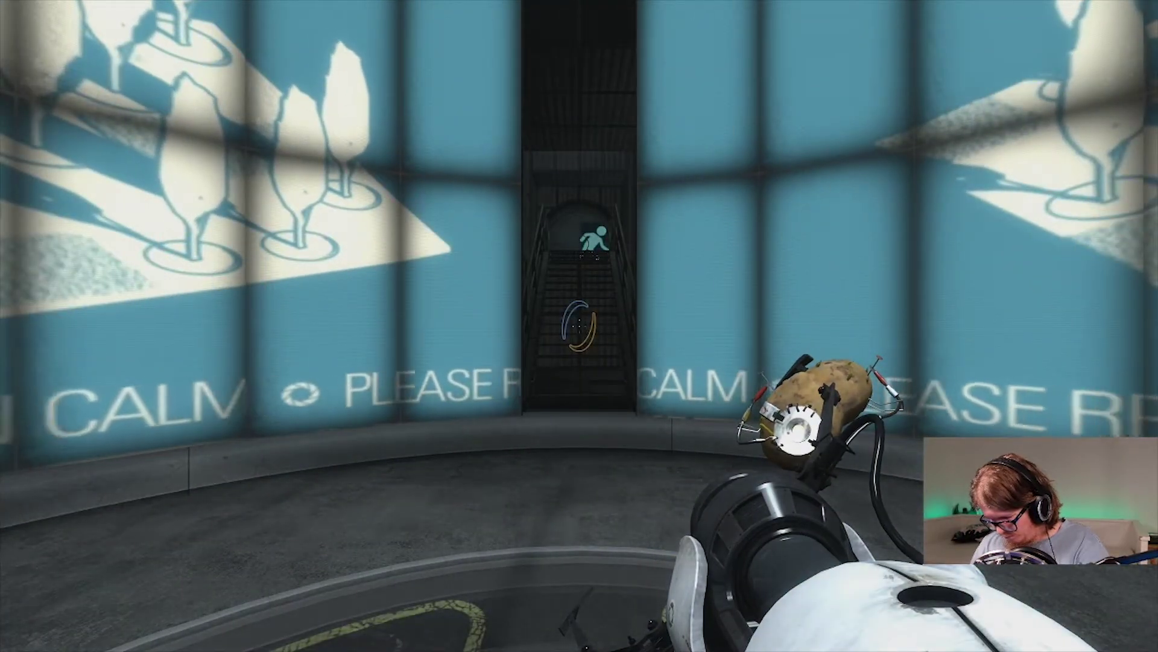
key("w")
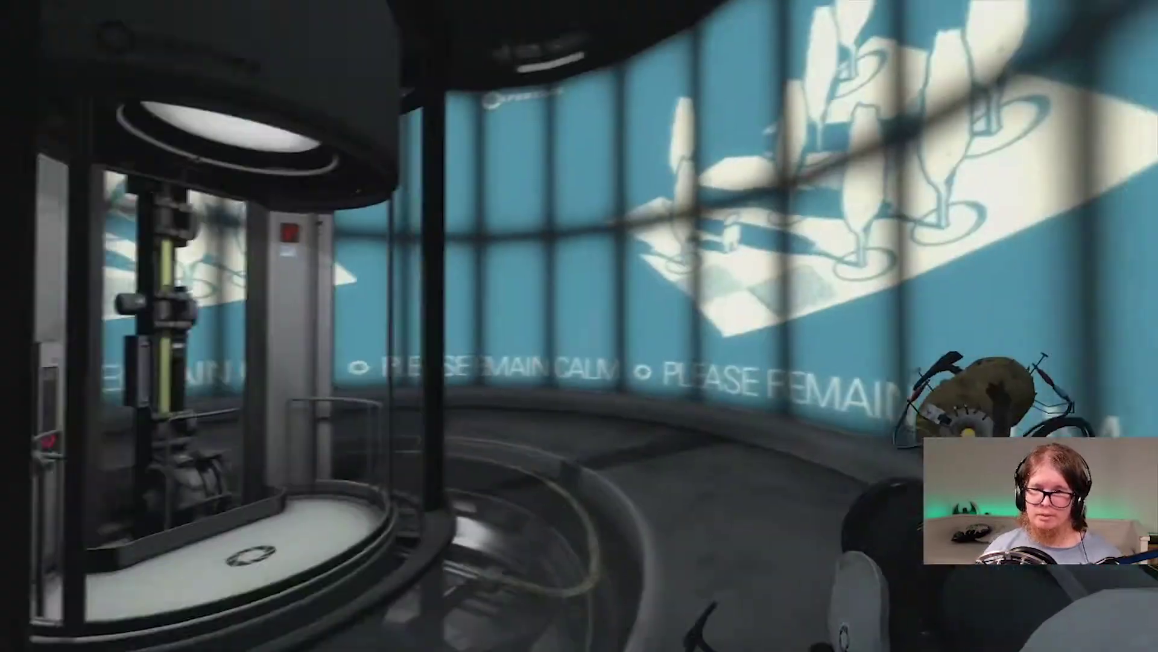
key("w")
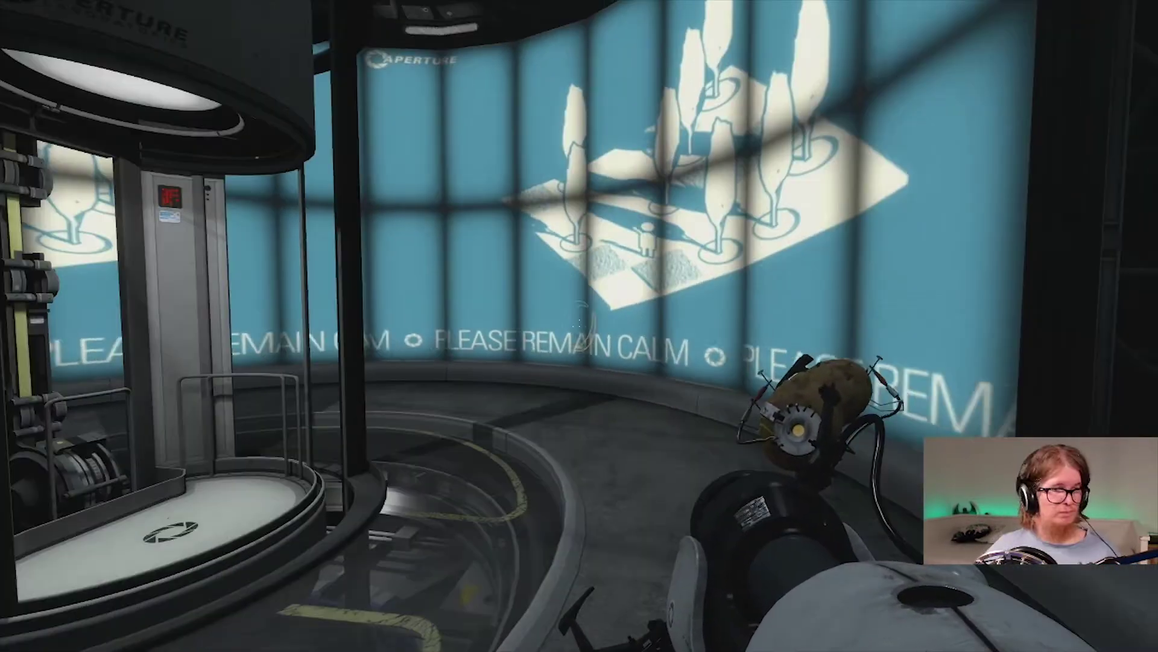
key("w")
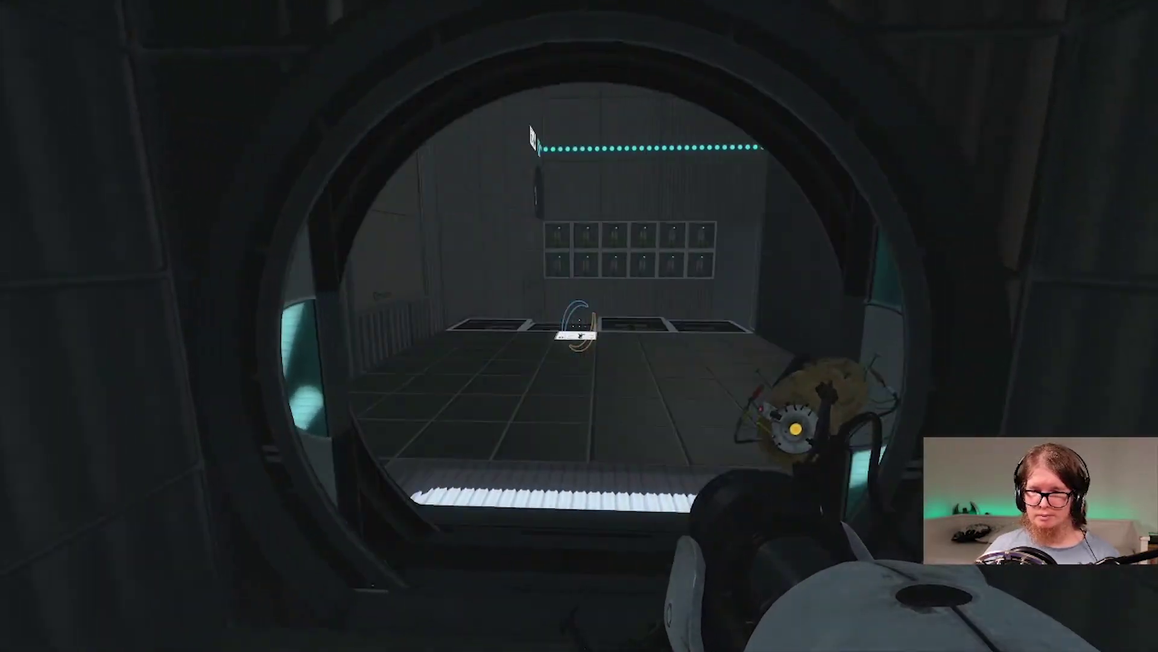
key("w")
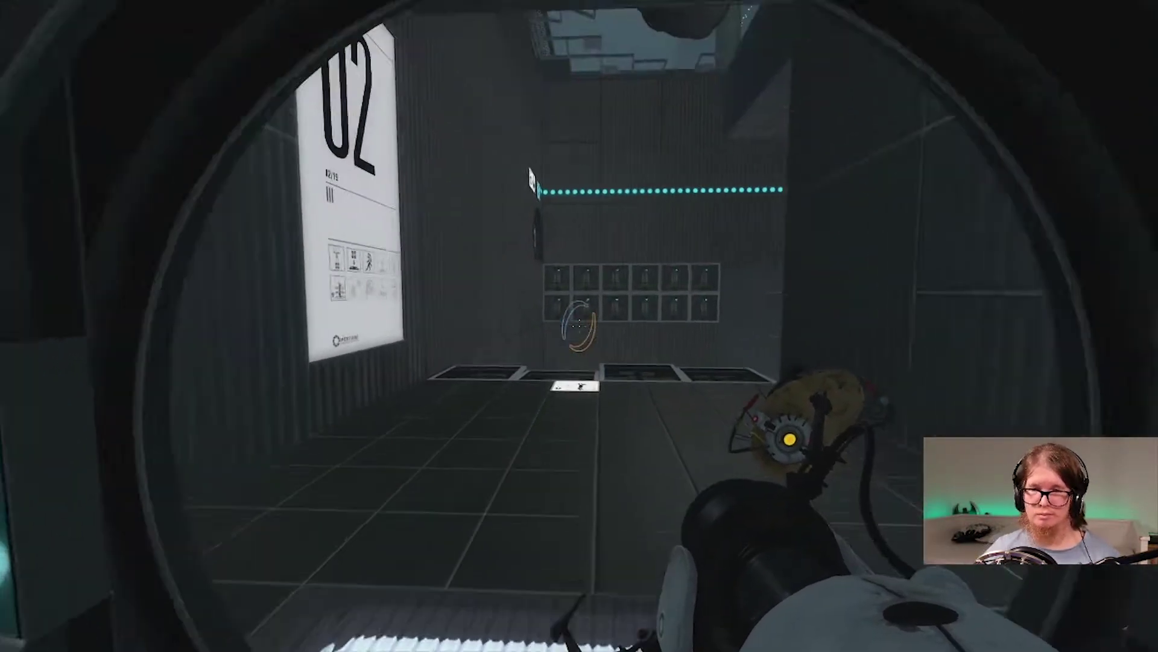
key("w")
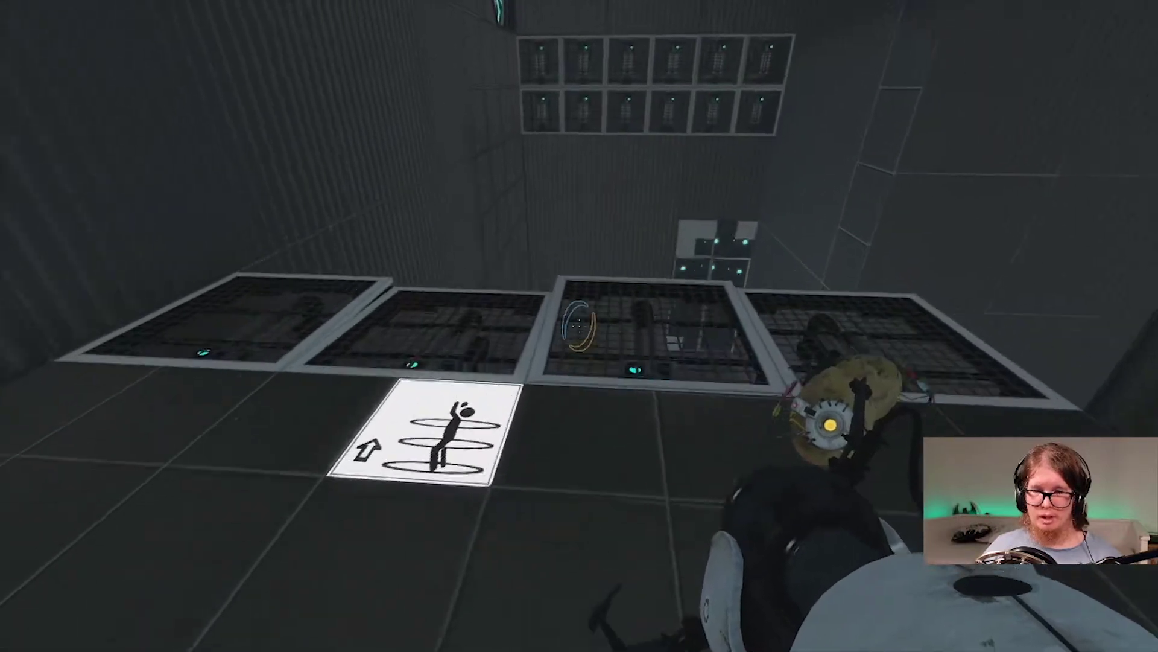
left_click(580, 326)
key("space")
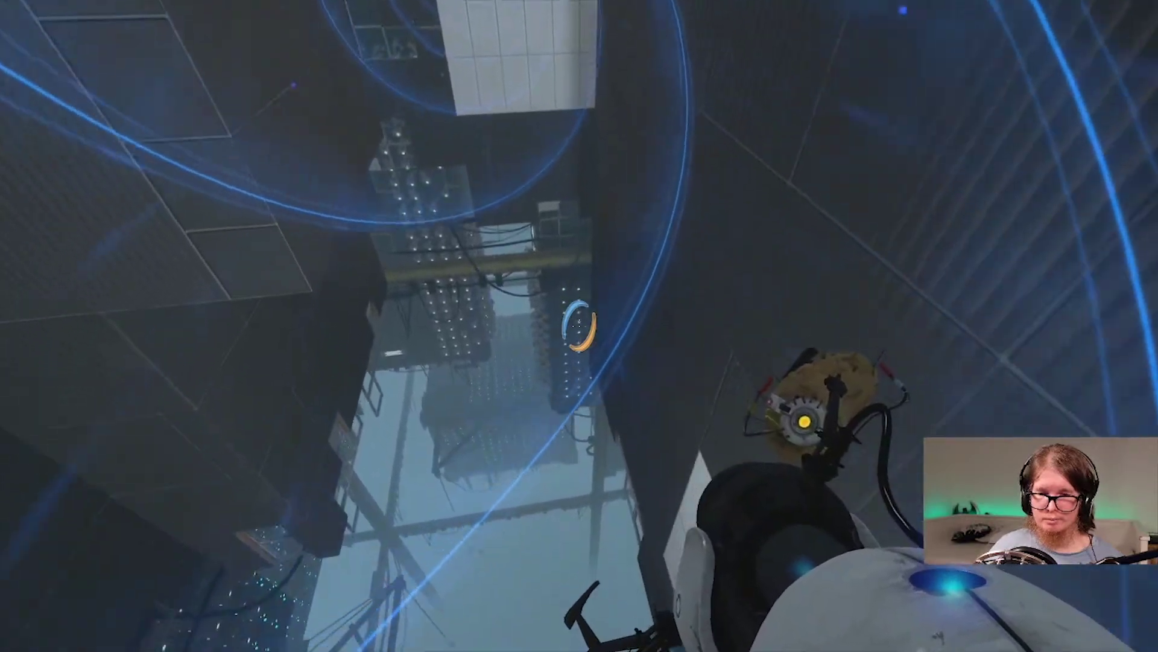
left_click(579, 326)
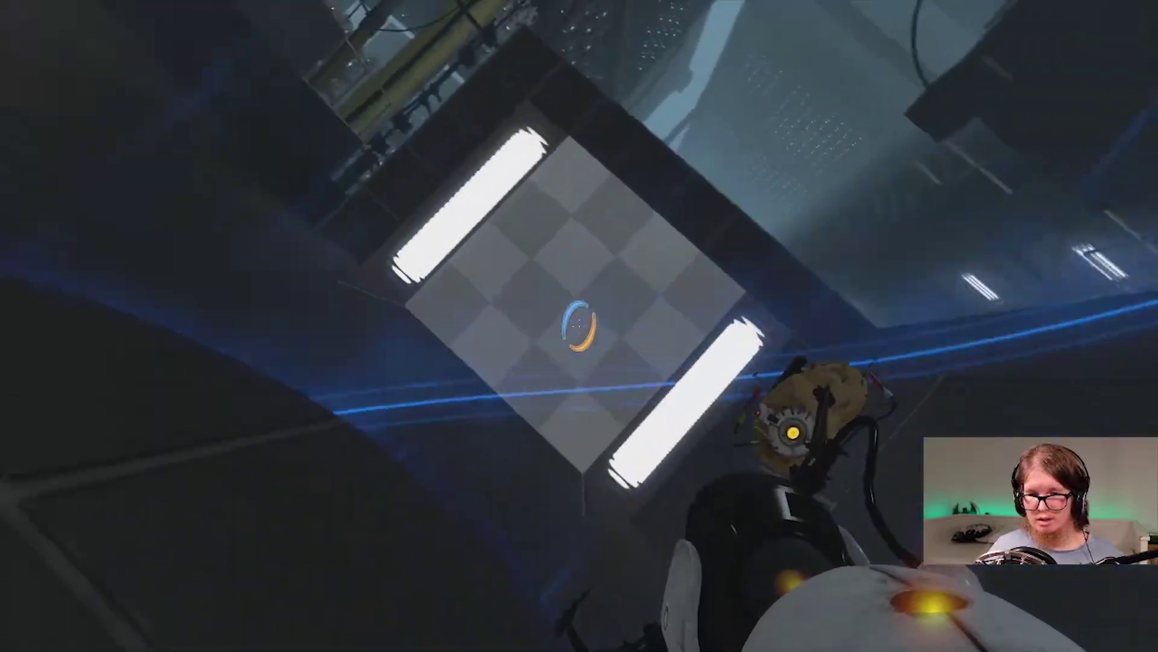
right_click(580, 326)
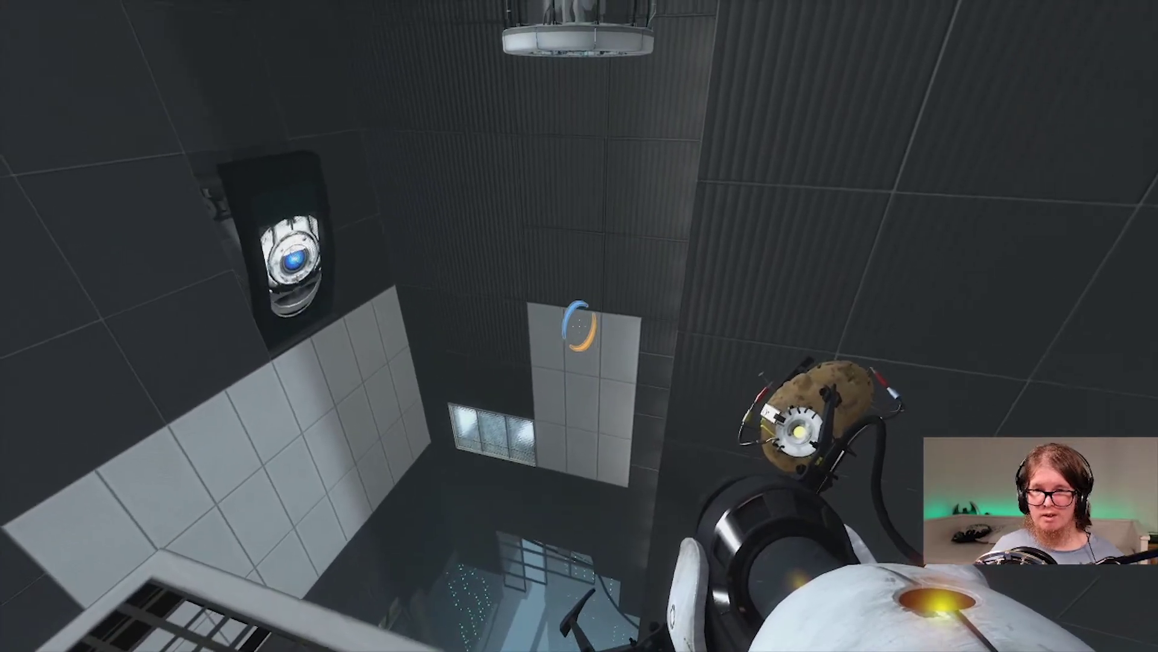
left_click(579, 327)
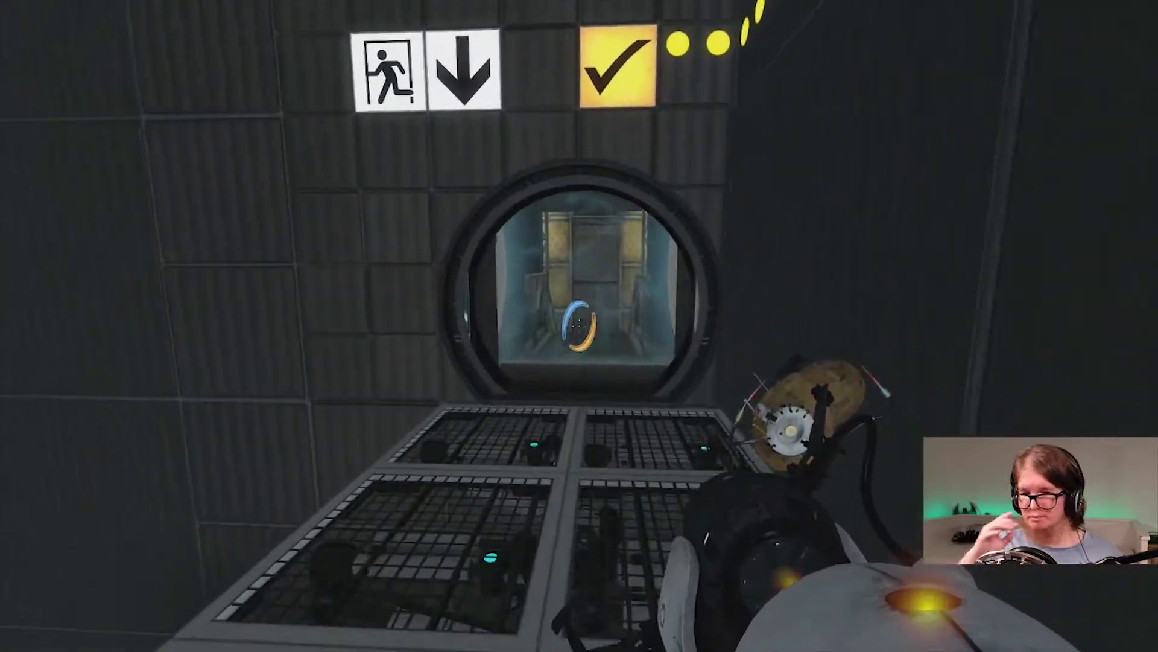
key("w")
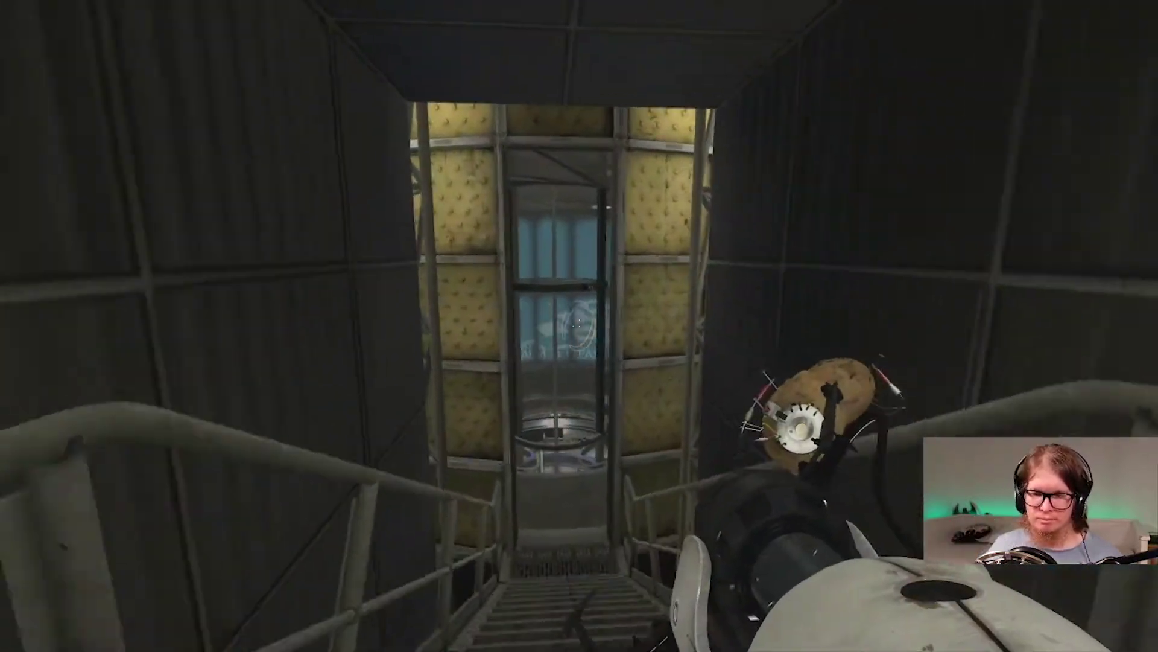
key("w")
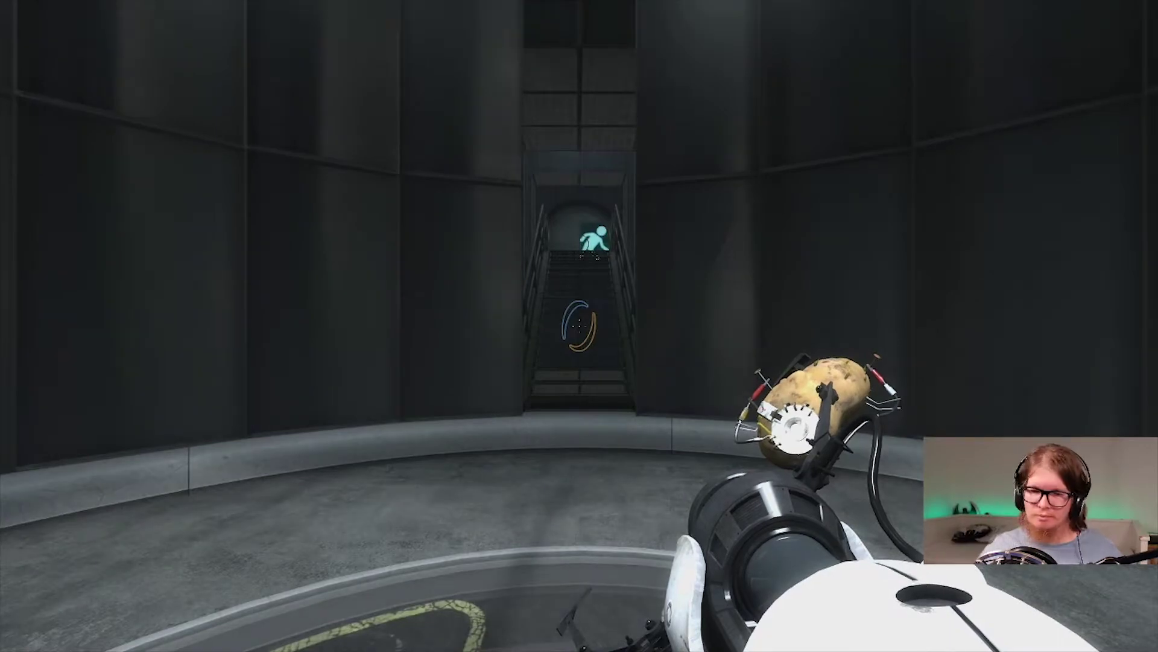
key("w")
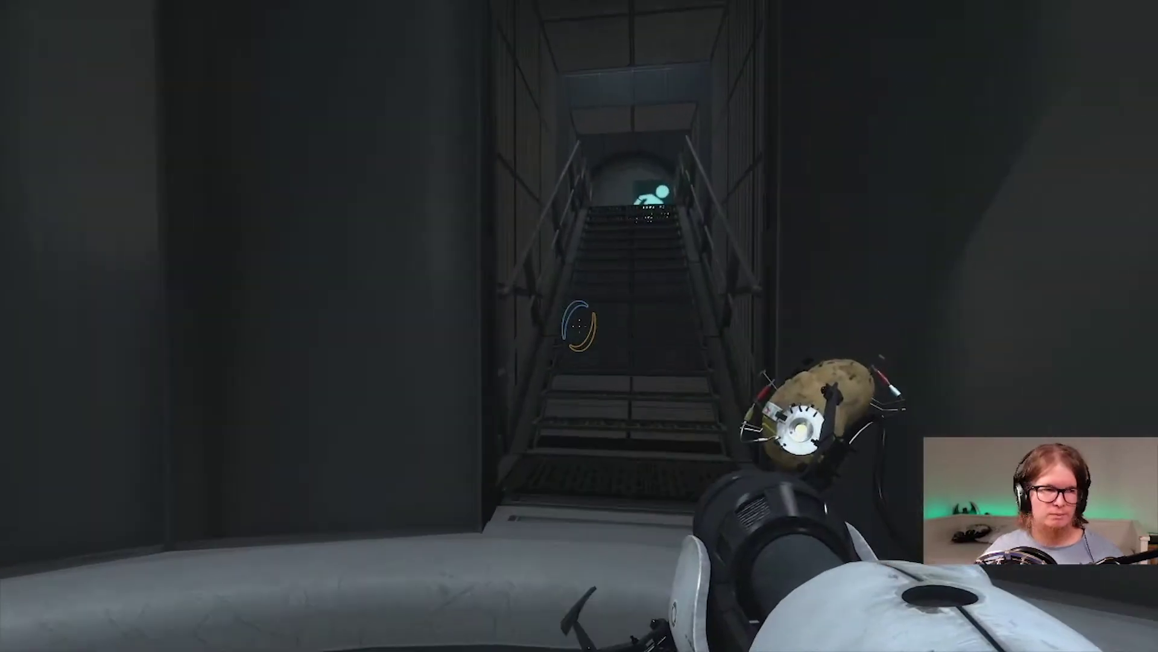
key("w")
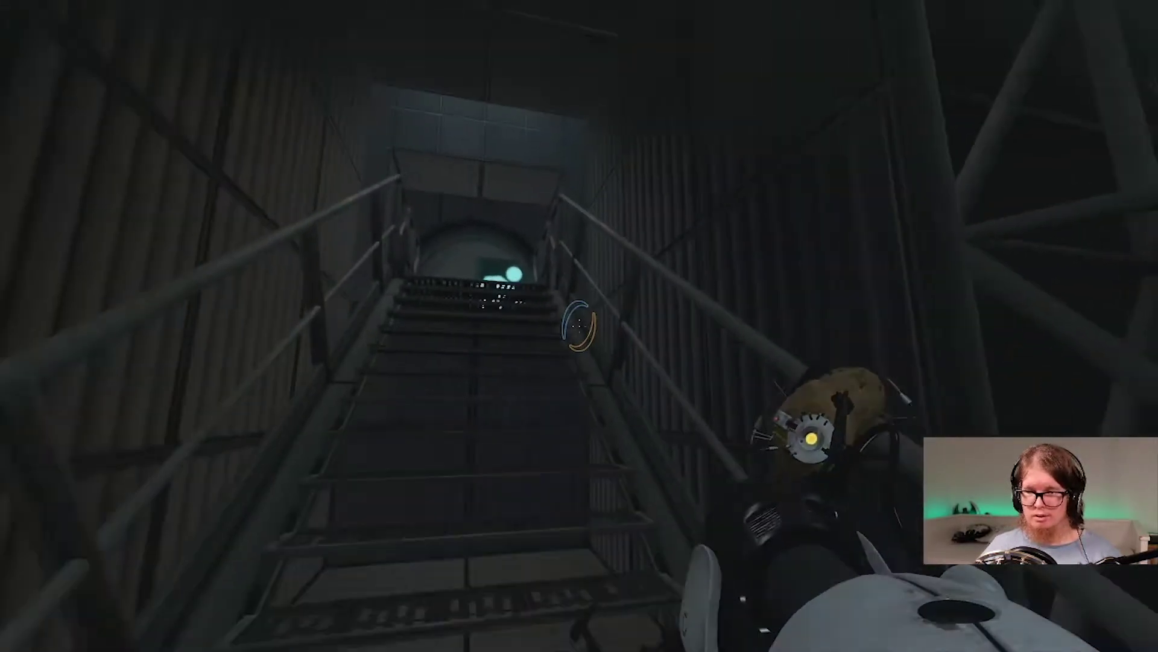
key("w")
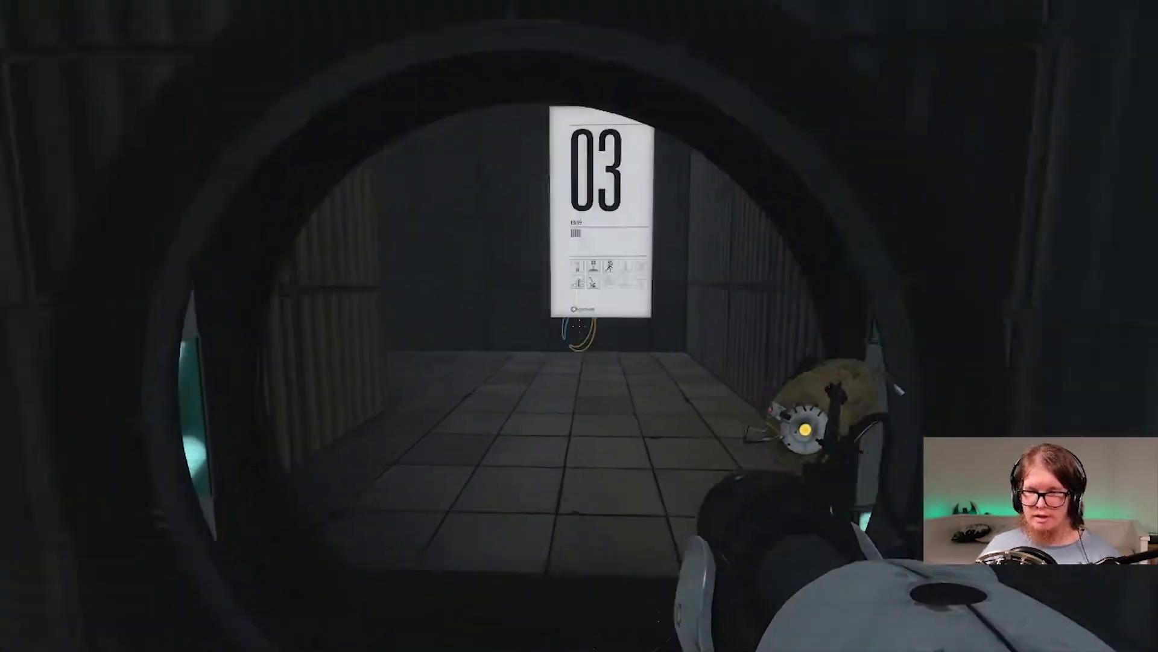
key("w")
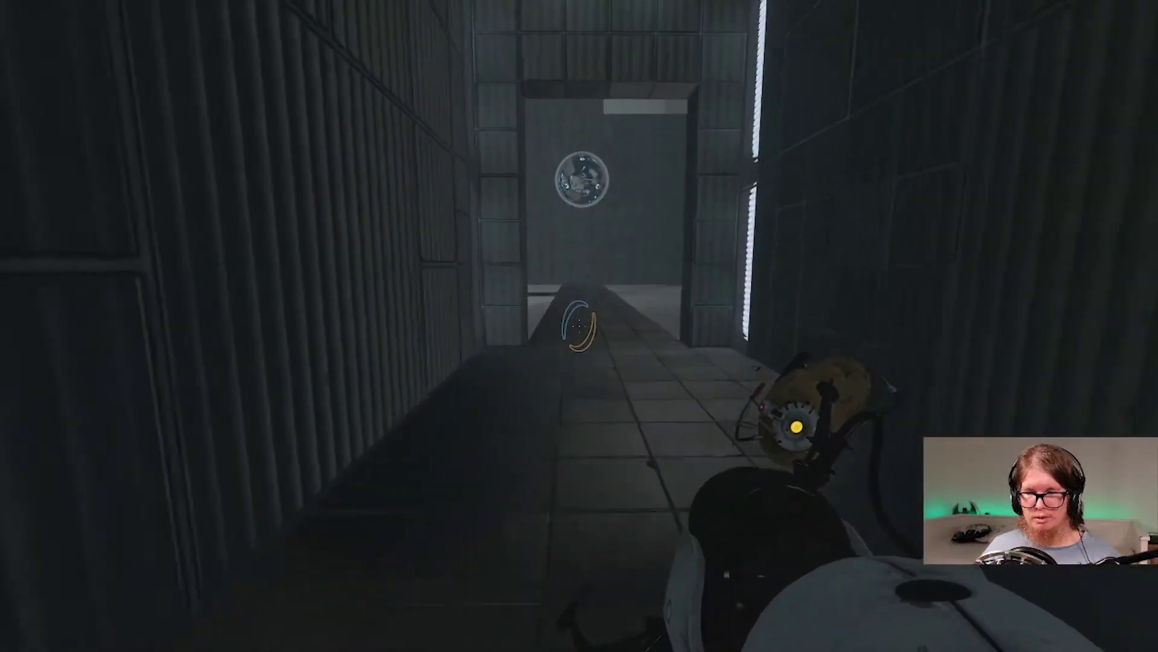
key("w")
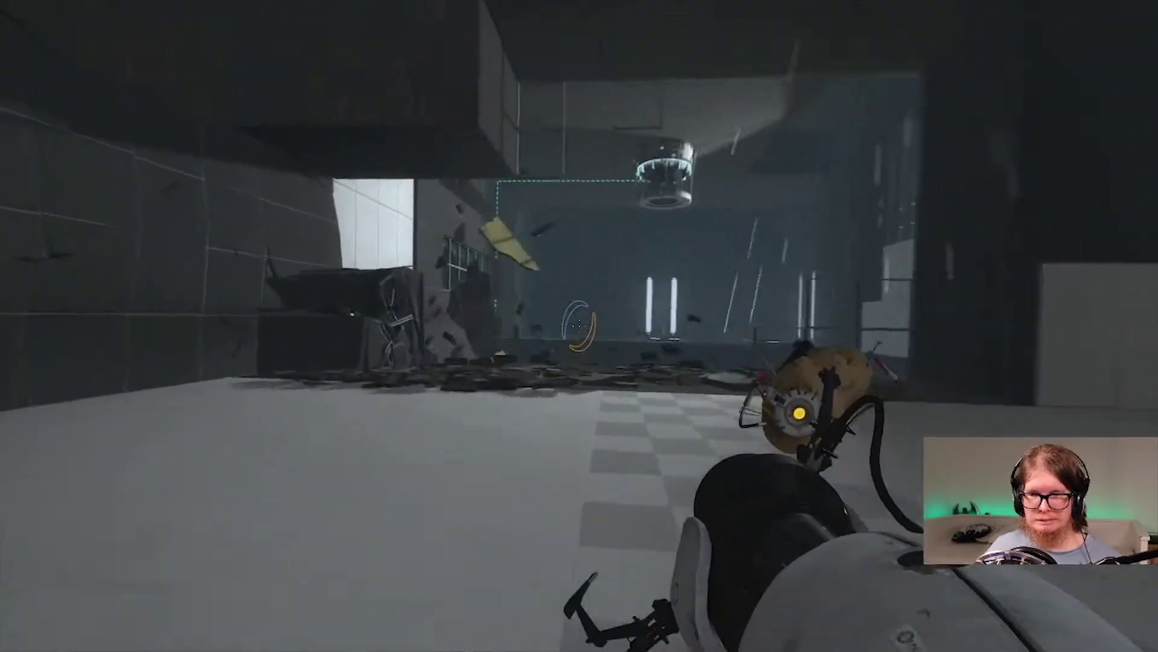
key("w")
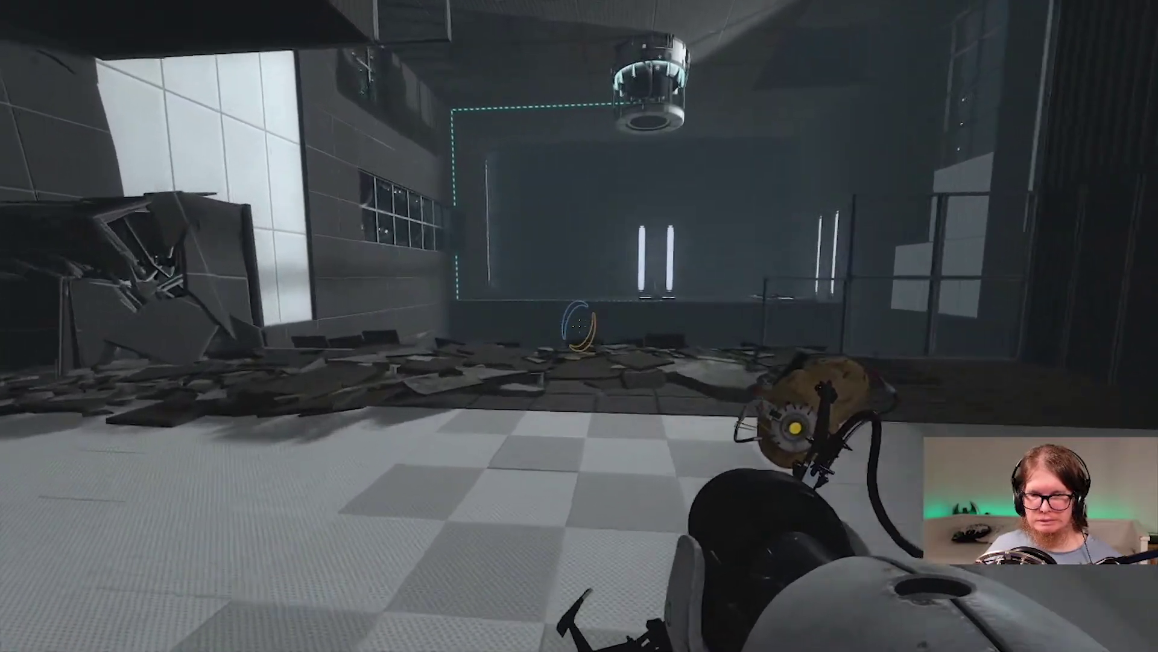
key("w")
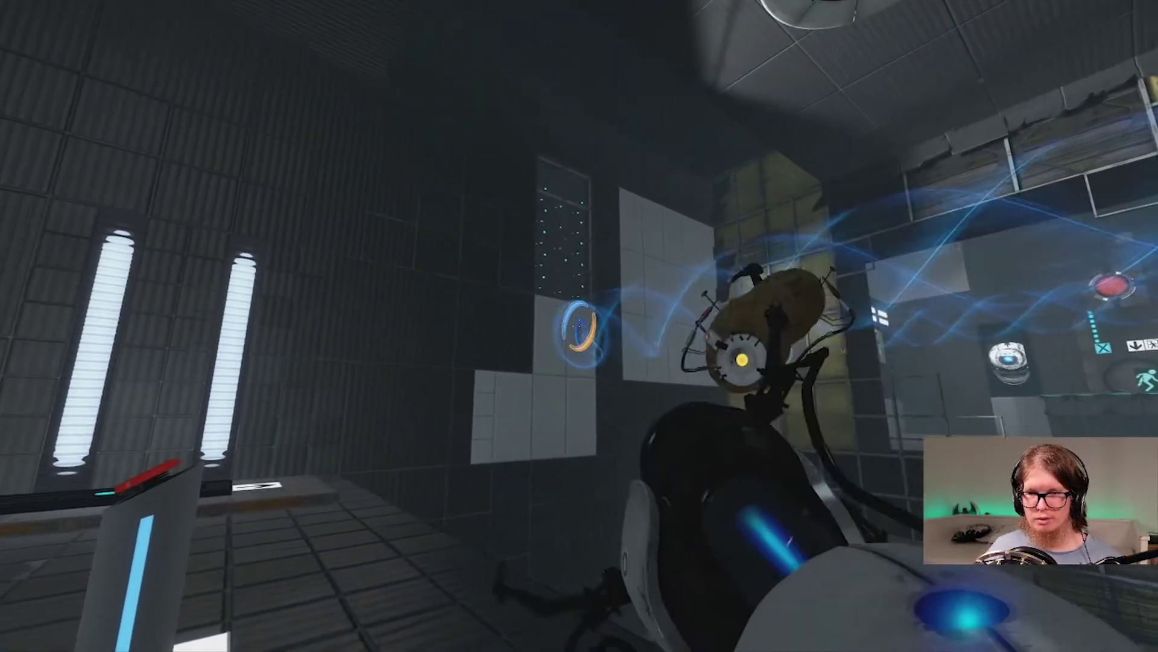
left_click(579, 326)
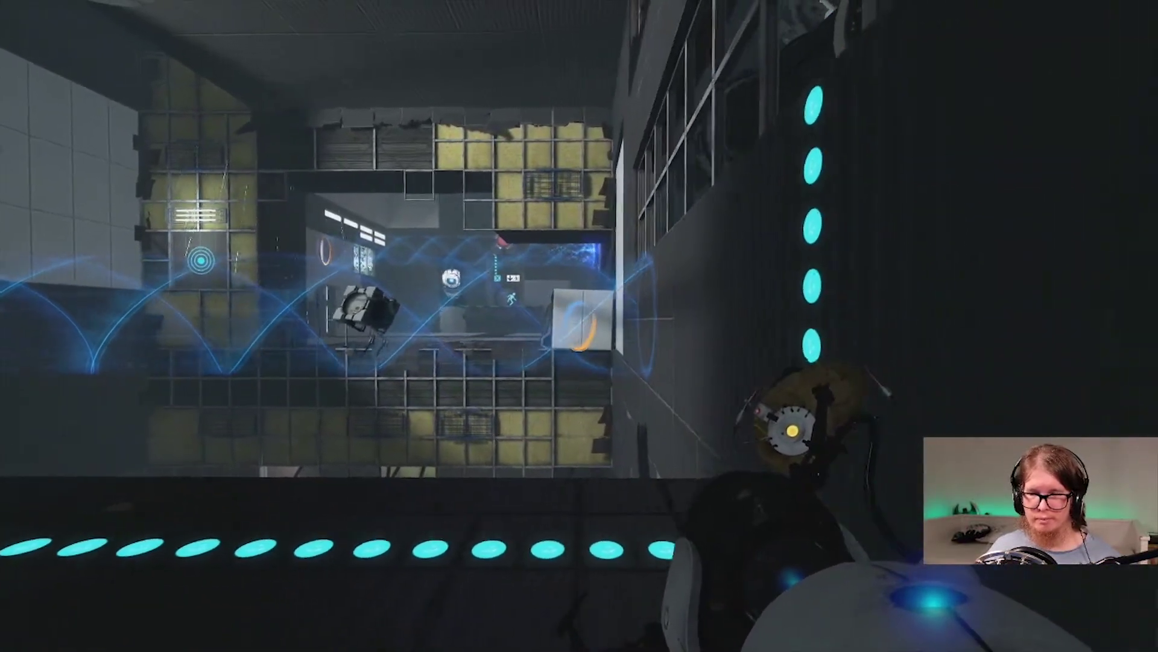
left_click(579, 326)
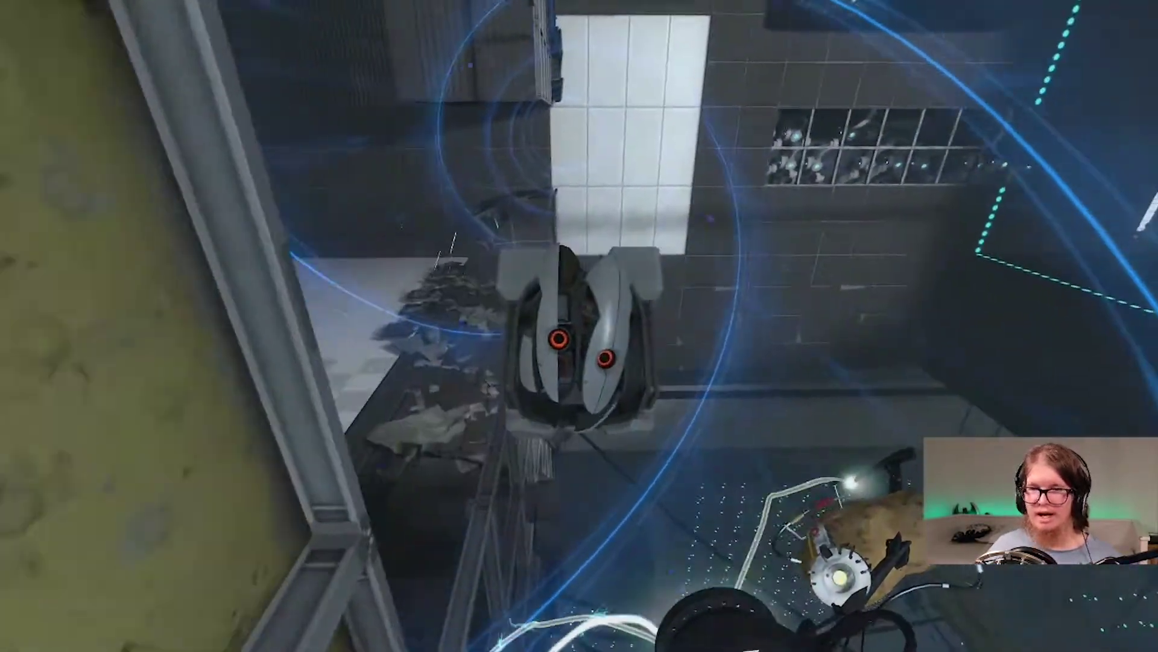
key("w")
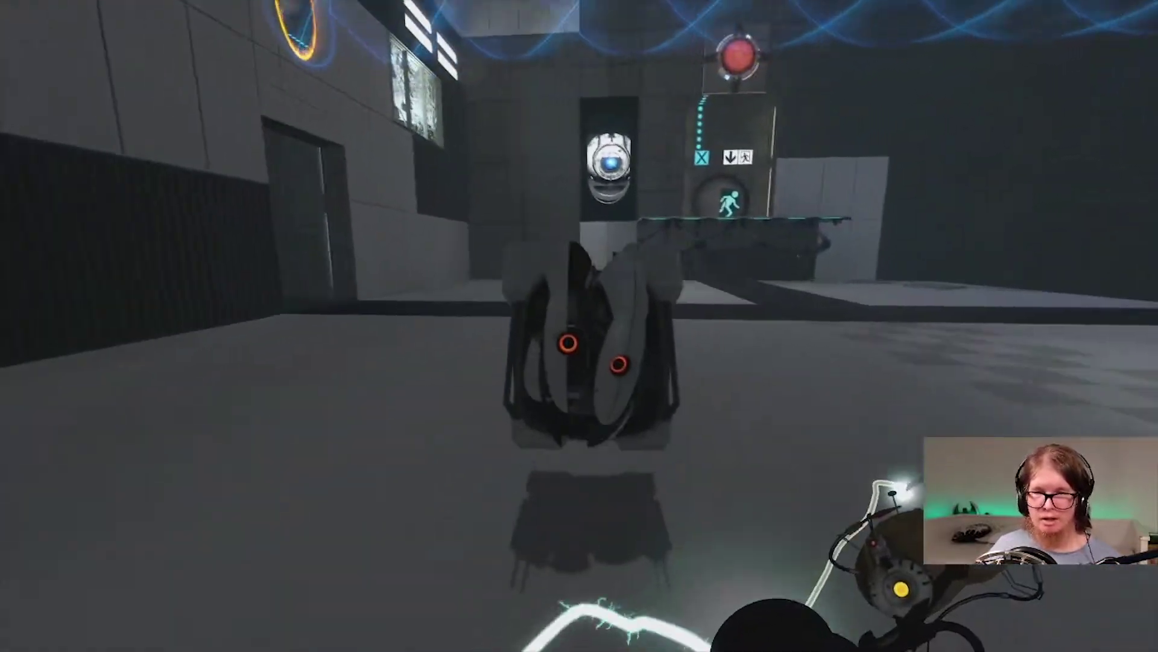
key("w")
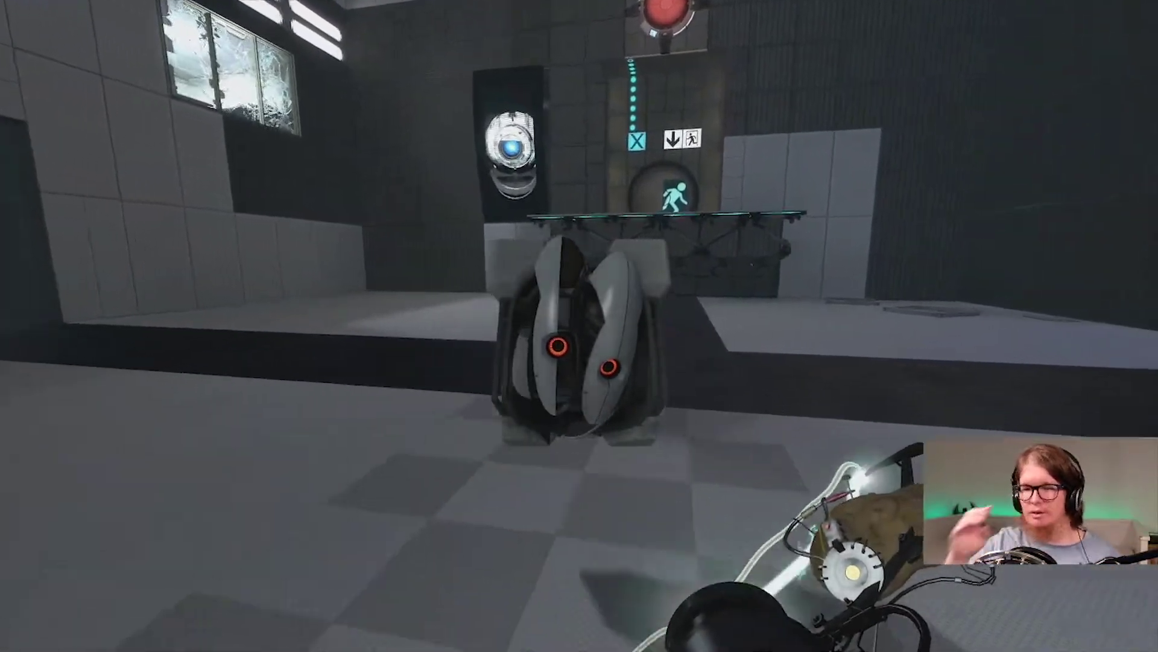
key("w")
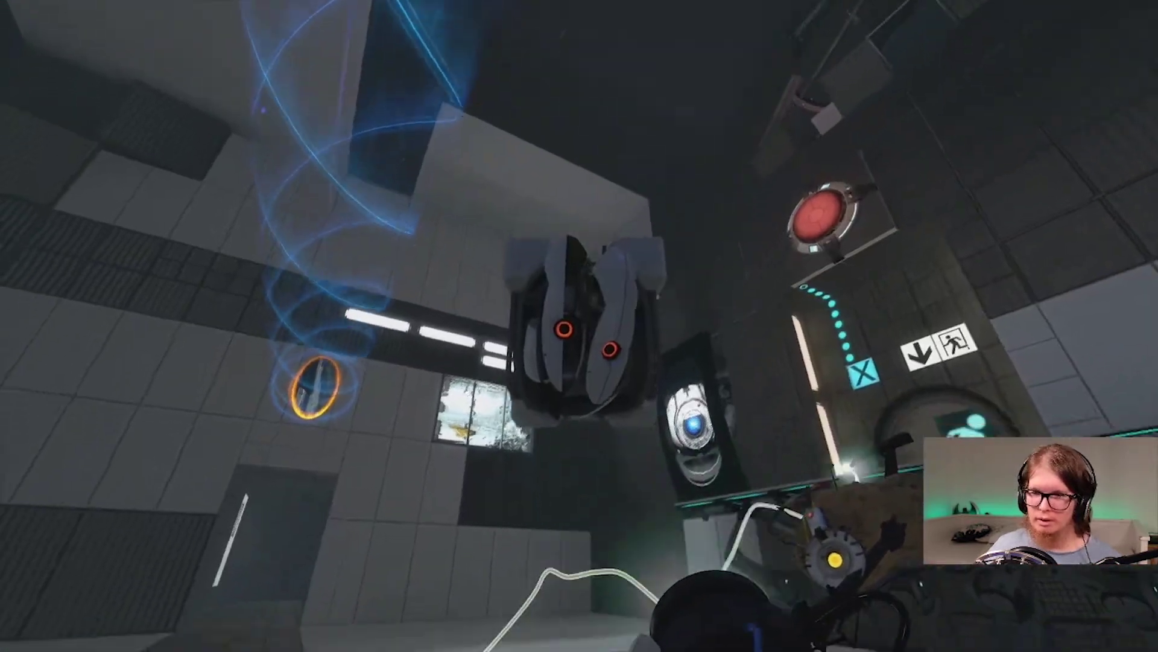
key("e")
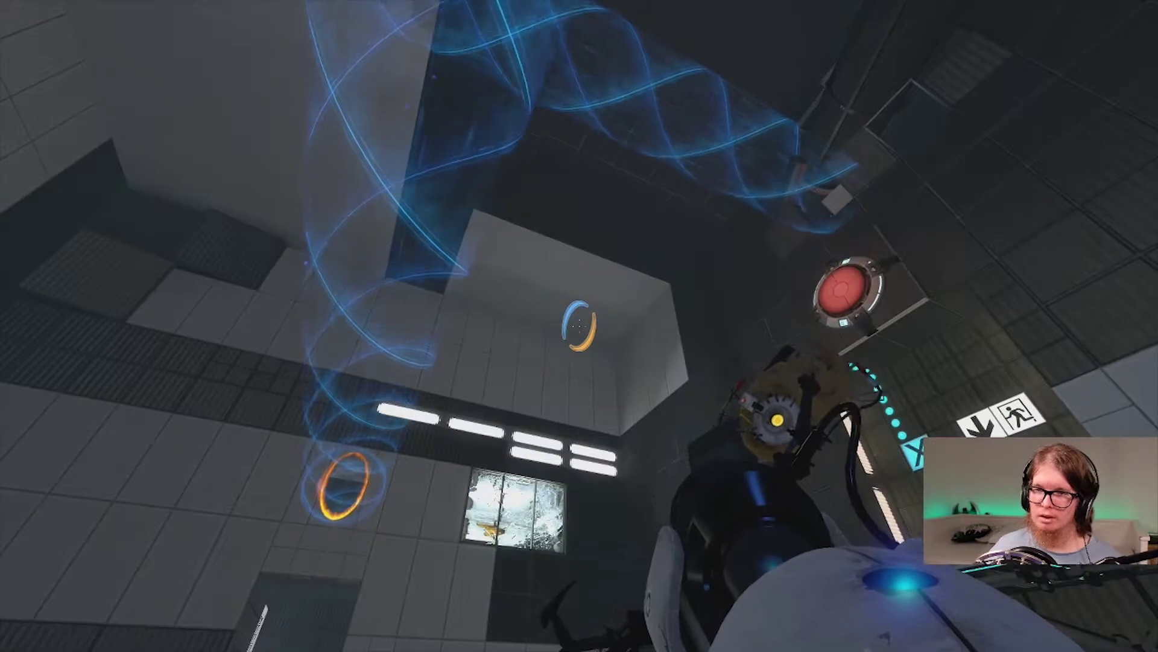
left_click(579, 325)
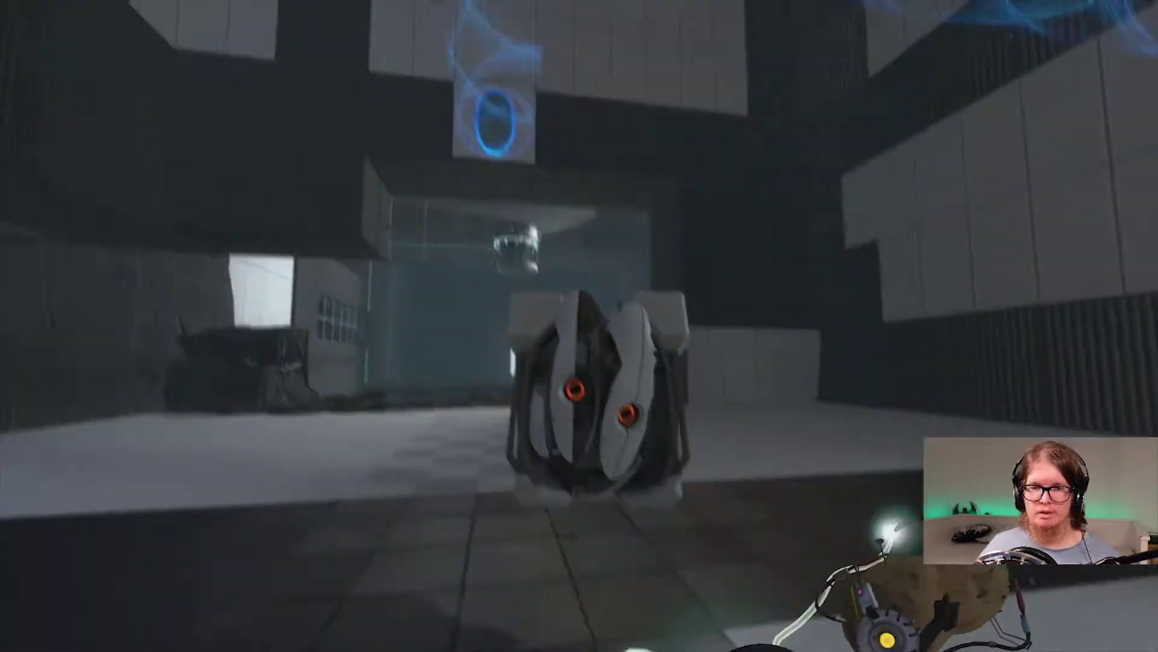
key("e")
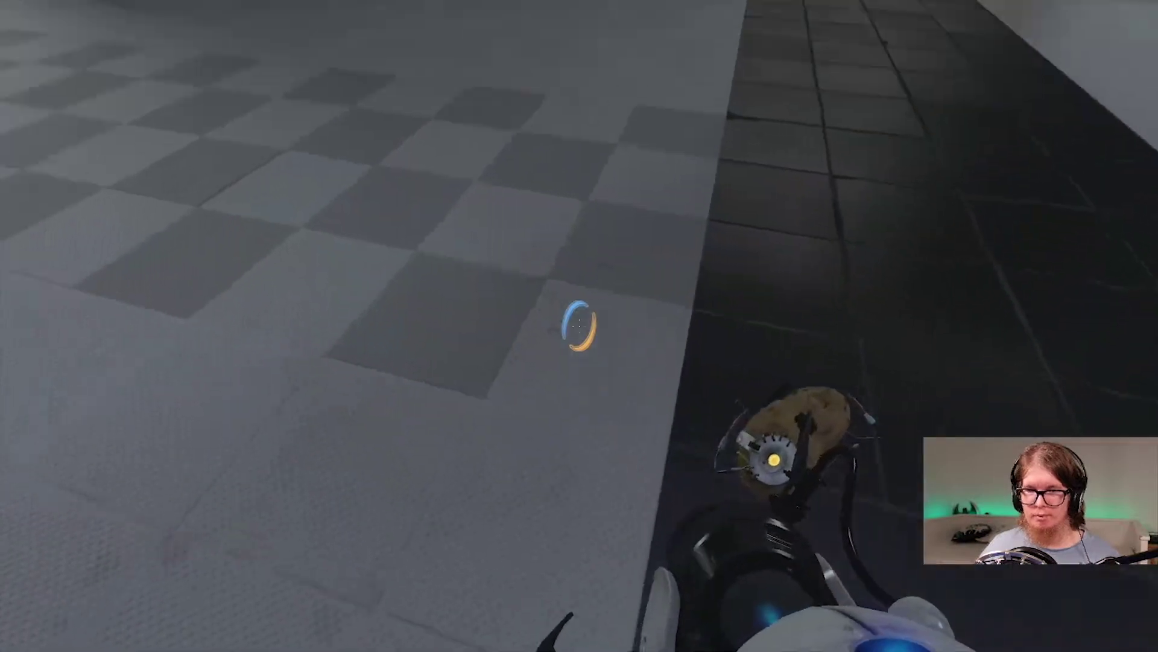
left_click(579, 326)
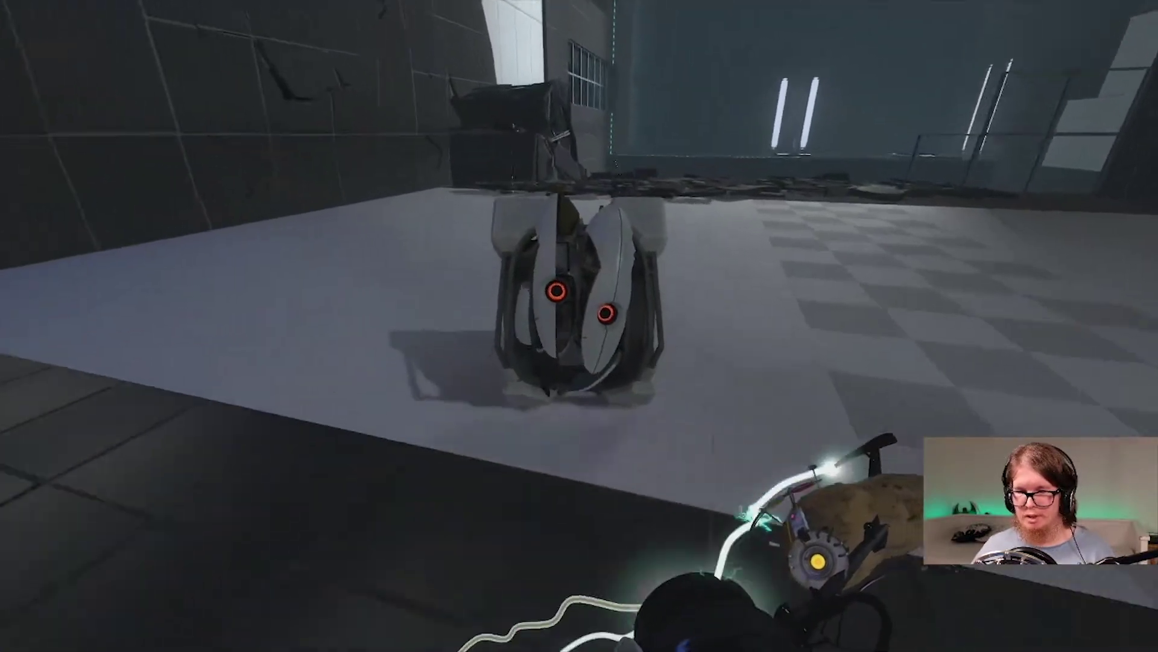
key("e")
left_click(579, 326)
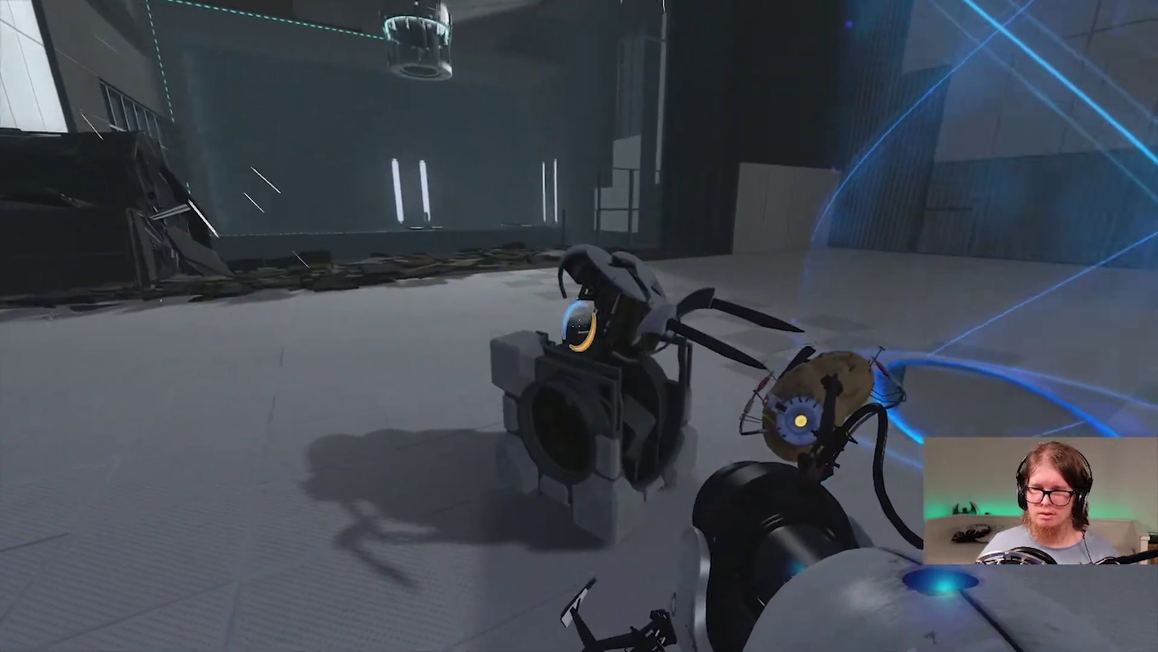
key("w")
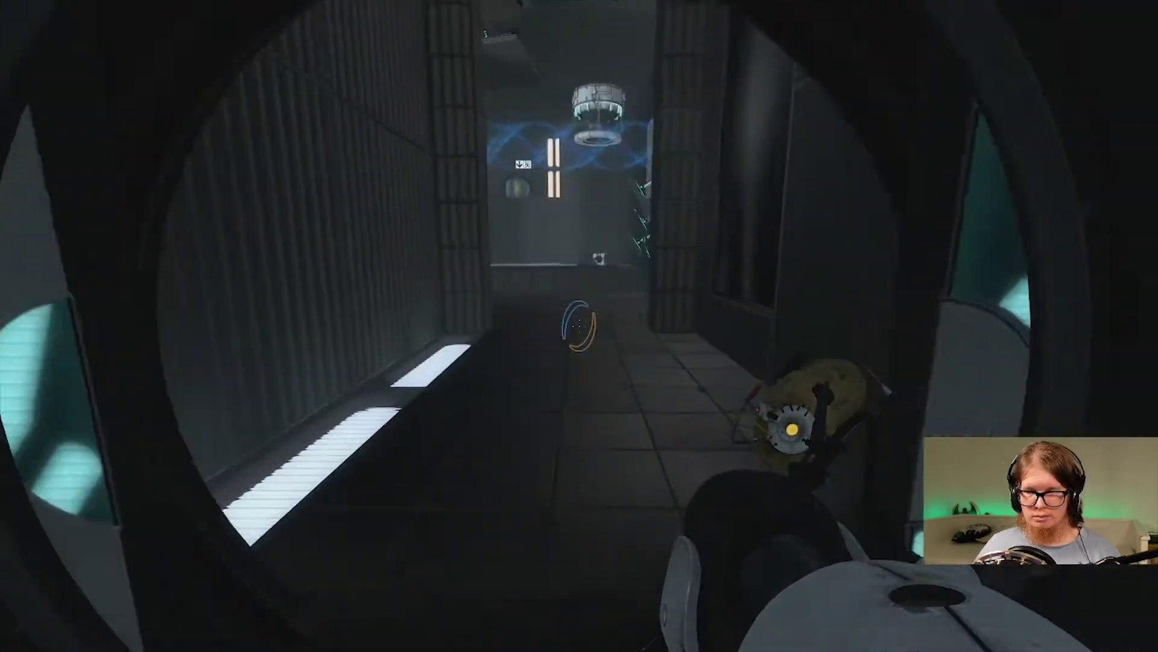
key("w")
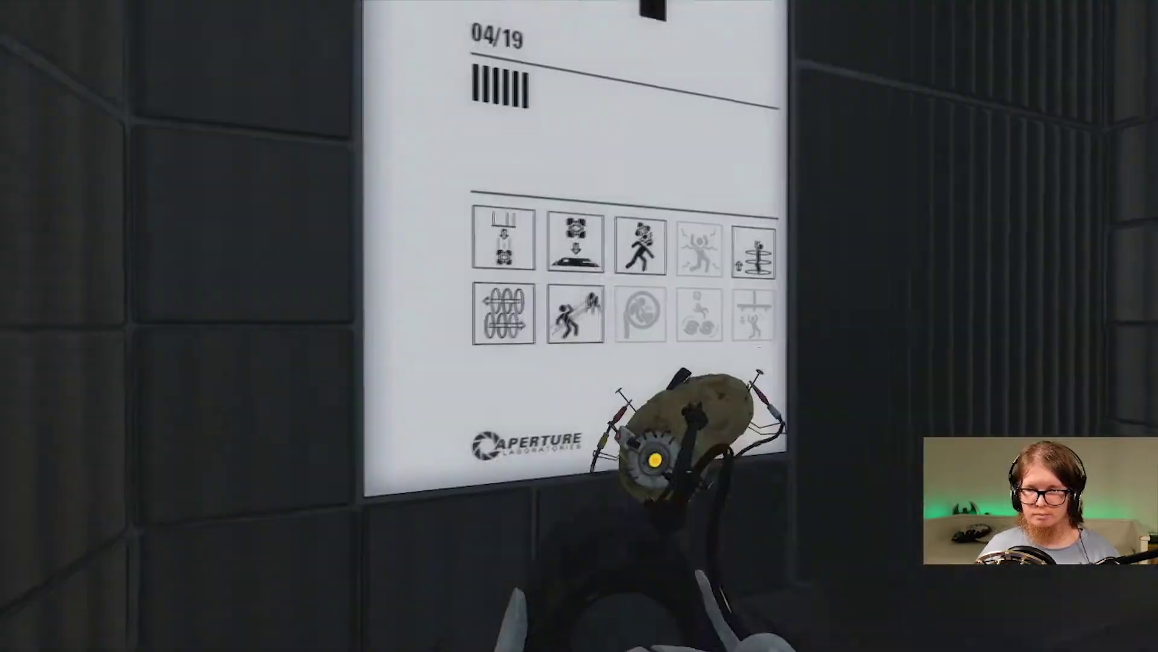
key("w")
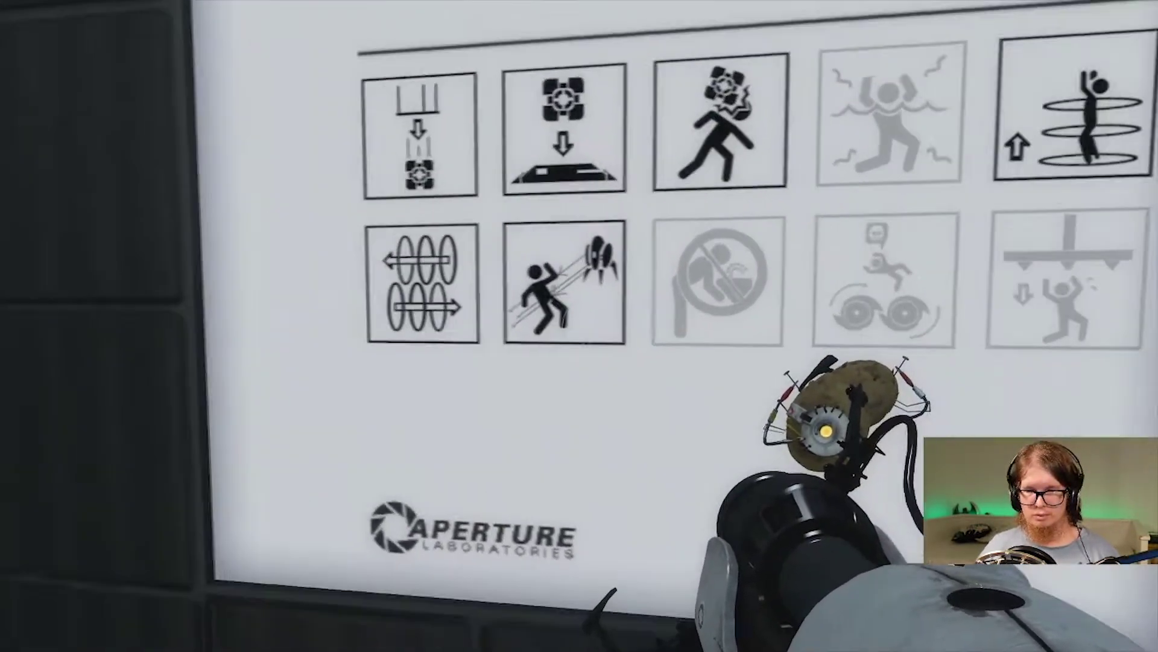
key("s")
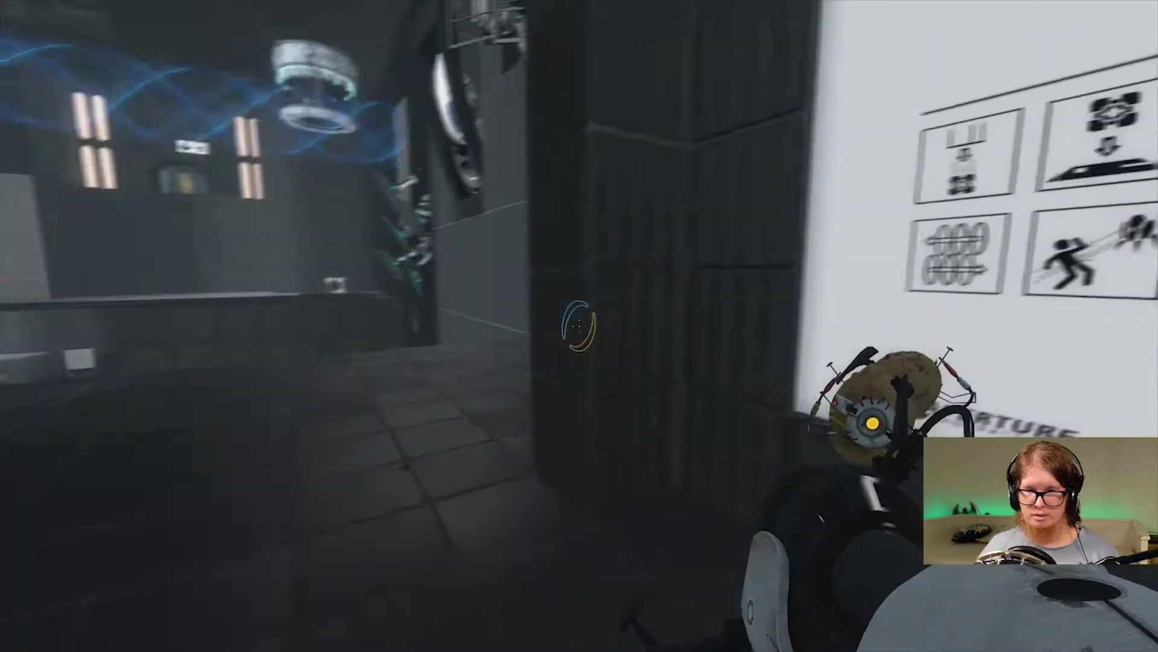
key("w")
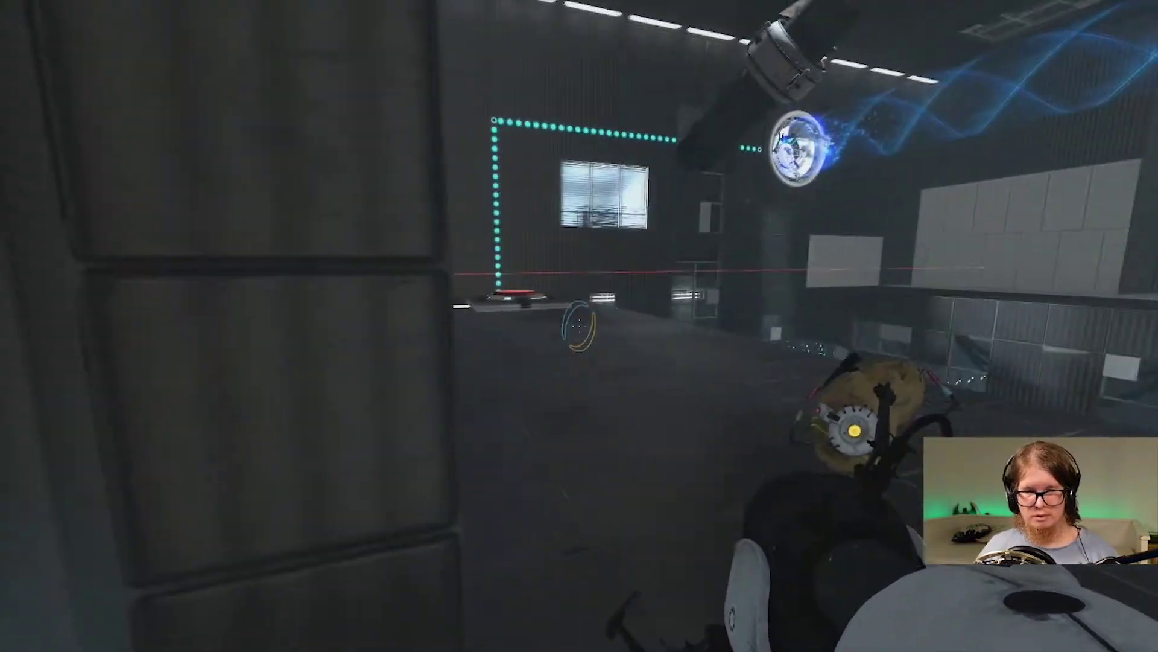
key("w")
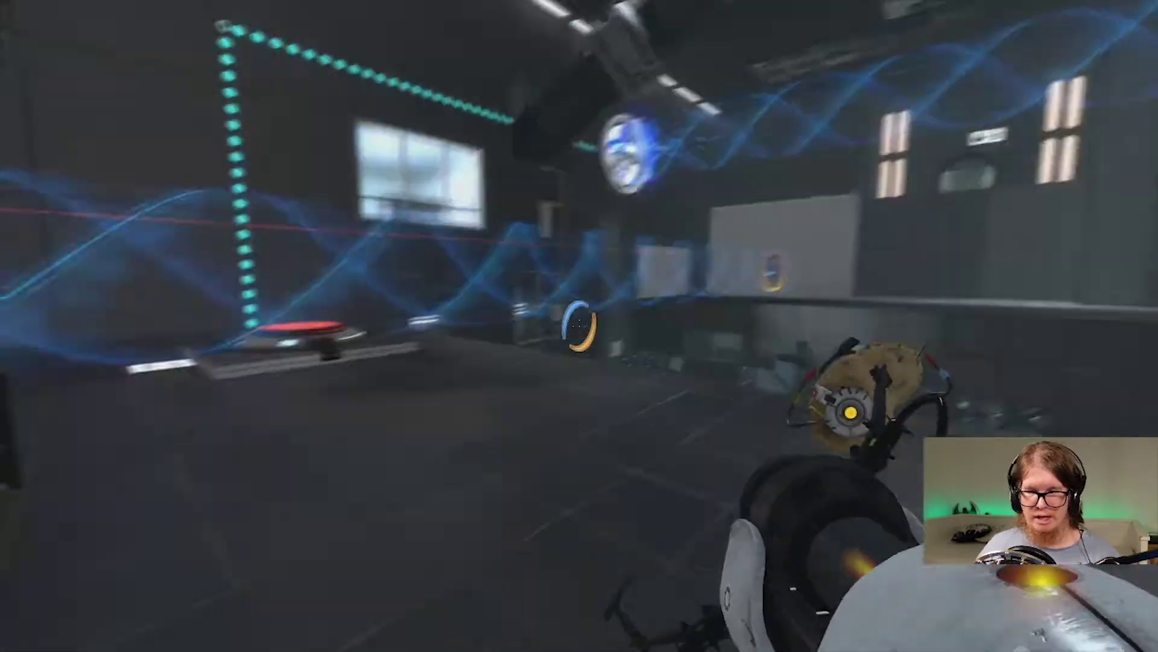
right_click(580, 326)
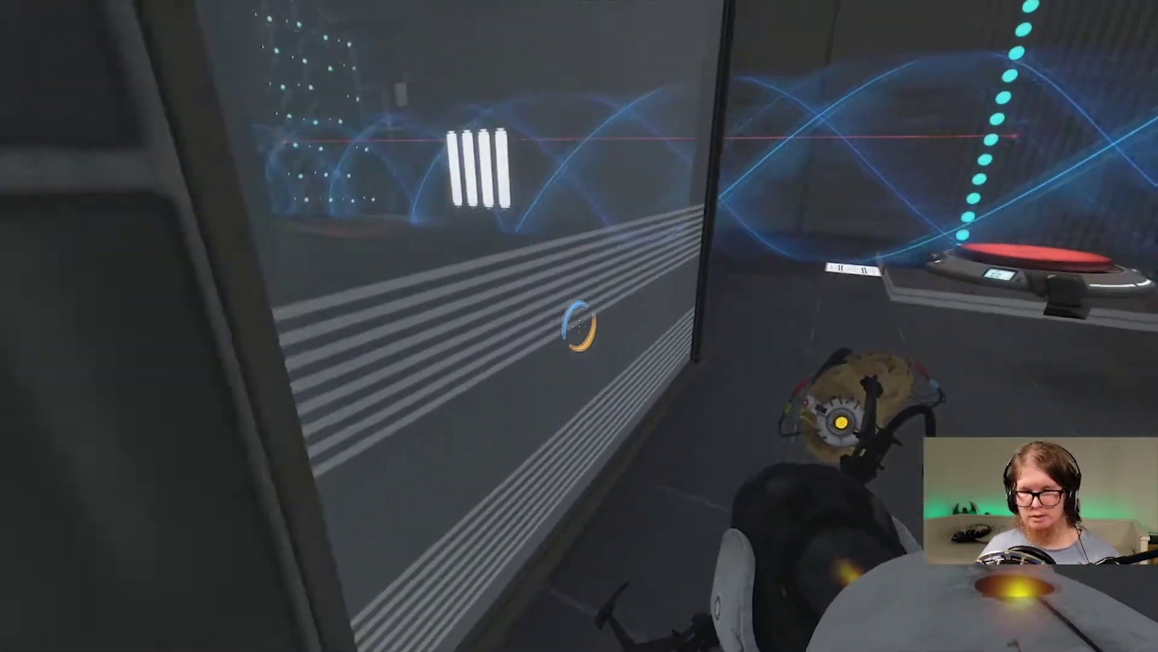
key("w")
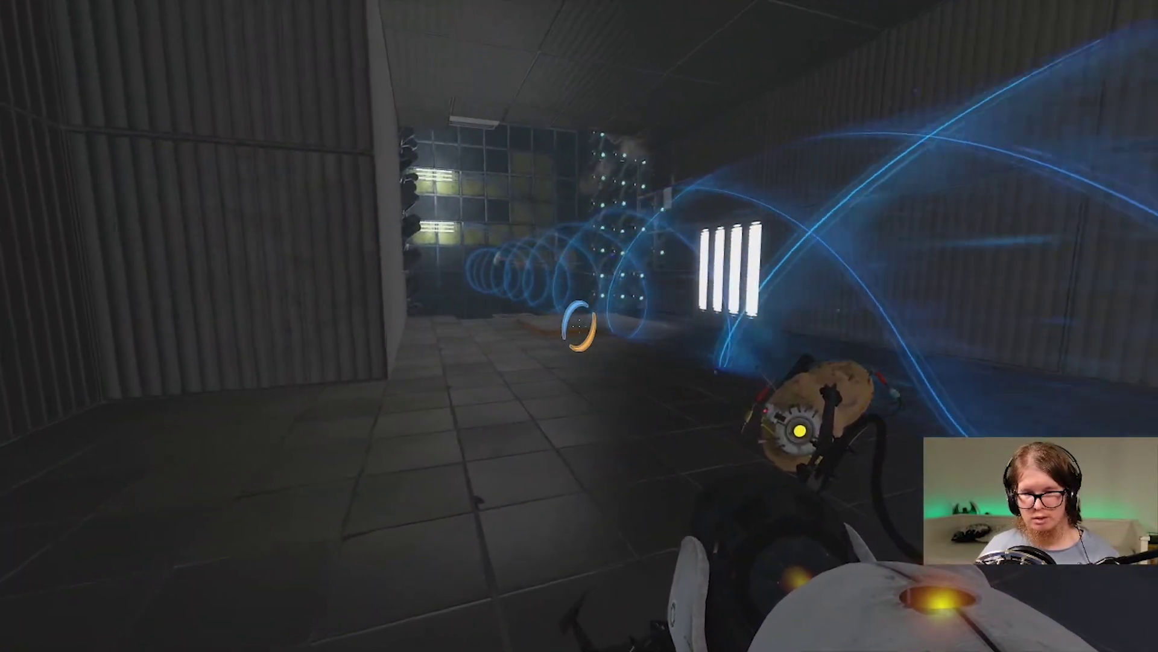
key("w")
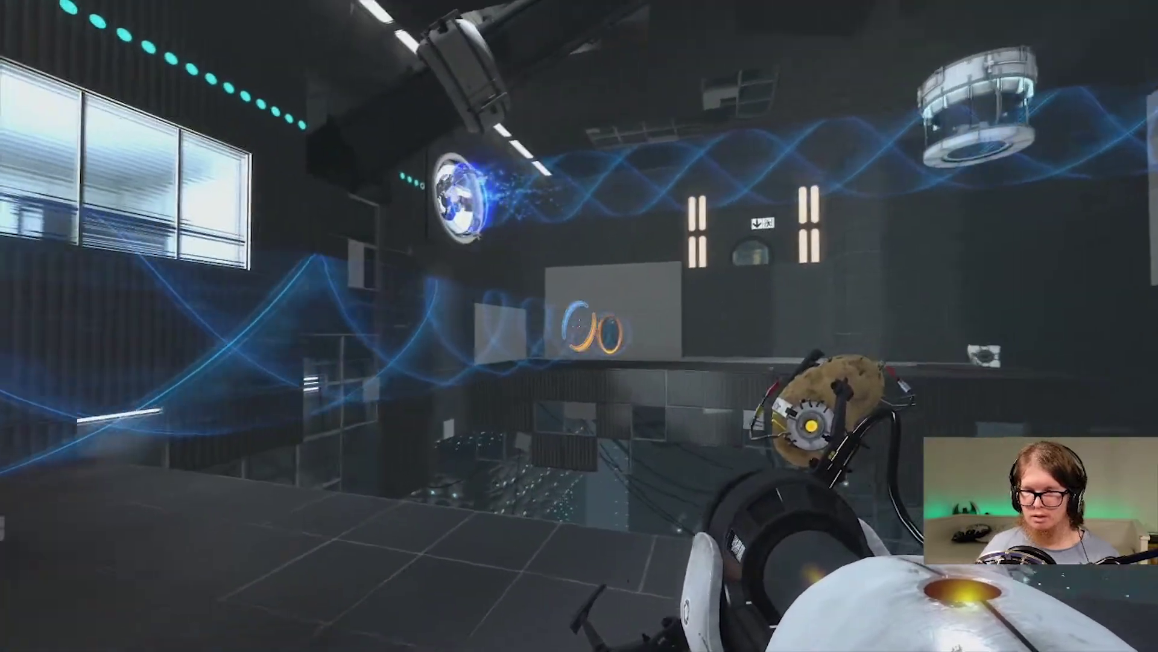
left_click(580, 326)
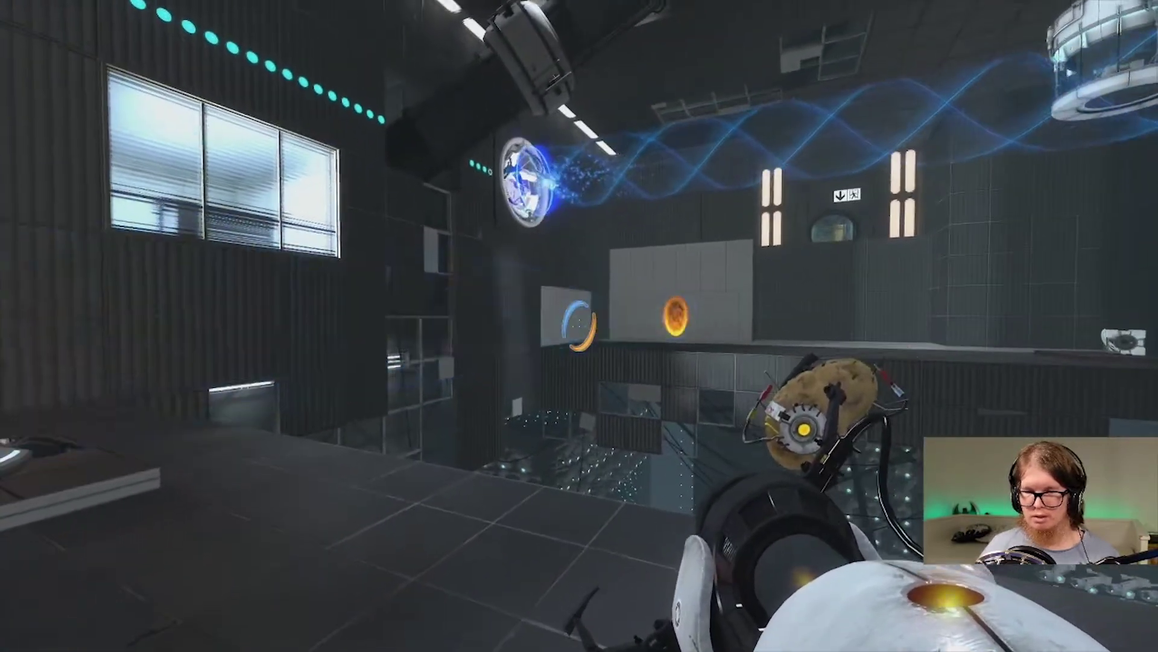
key("w")
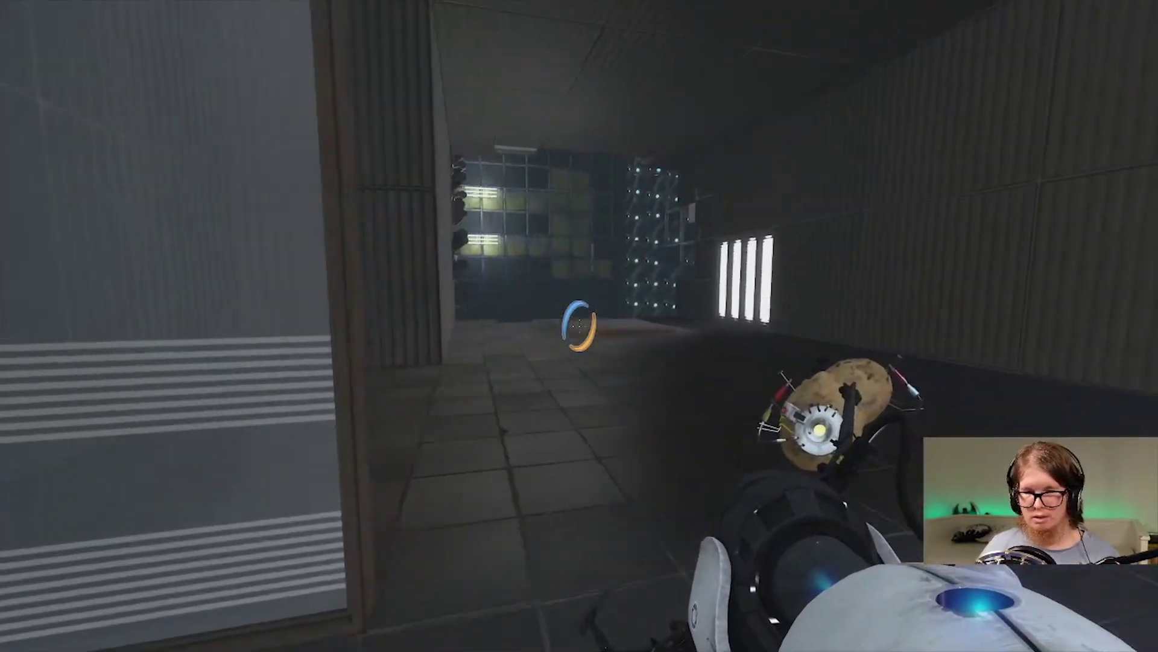
key("w")
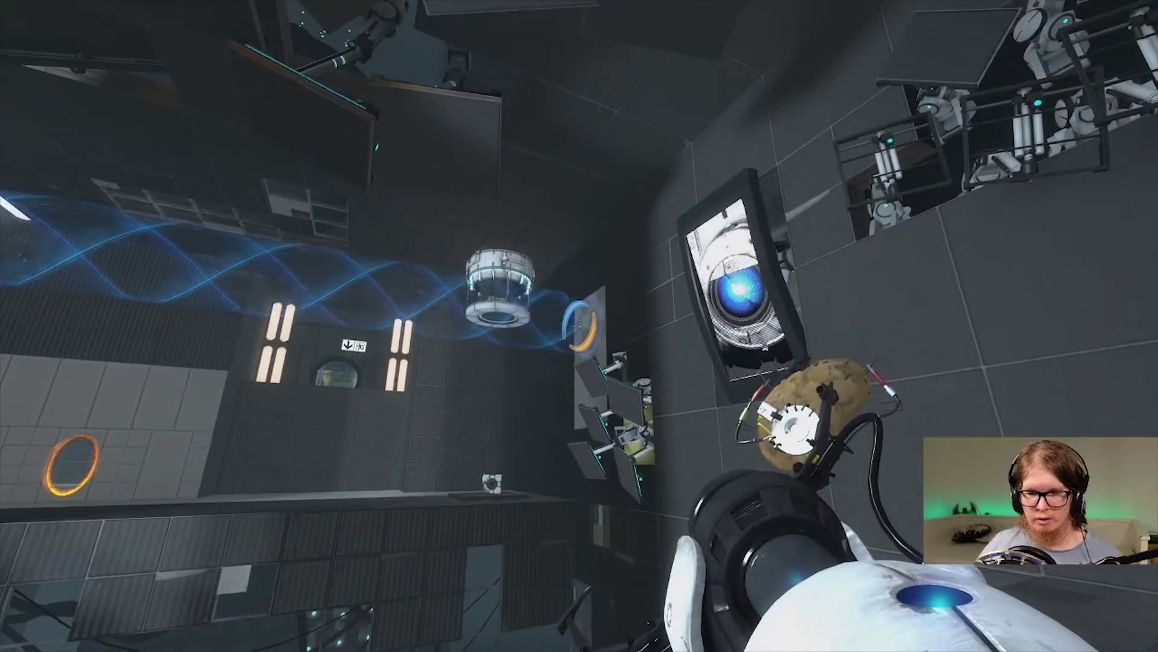
right_click(580, 326)
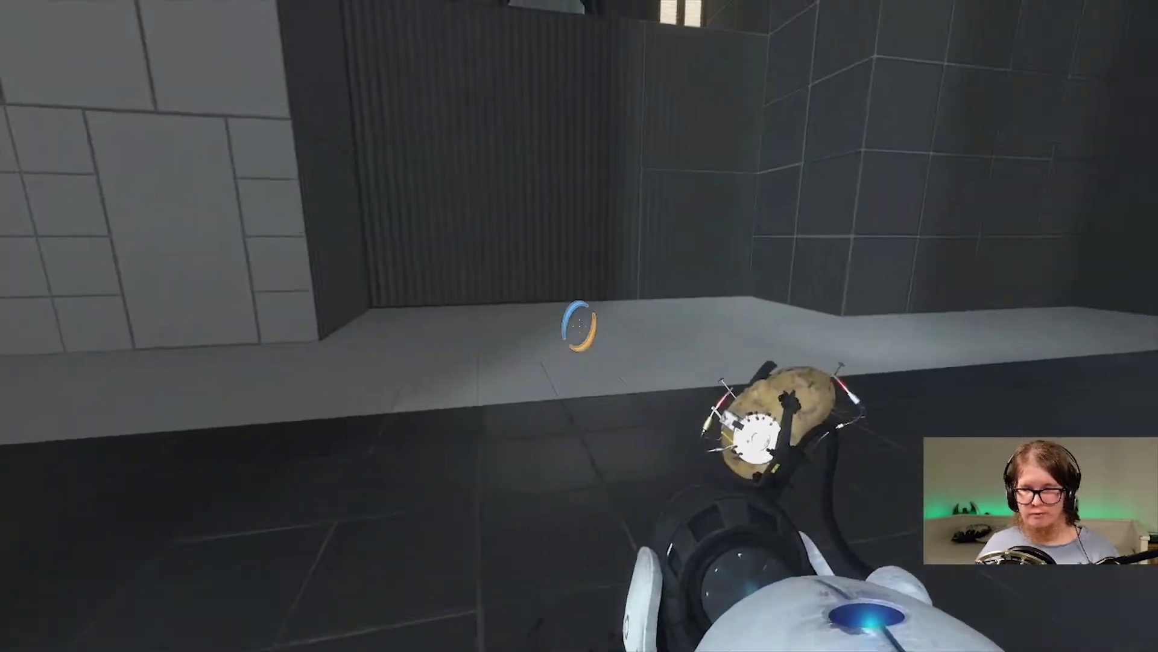
left_click(579, 325)
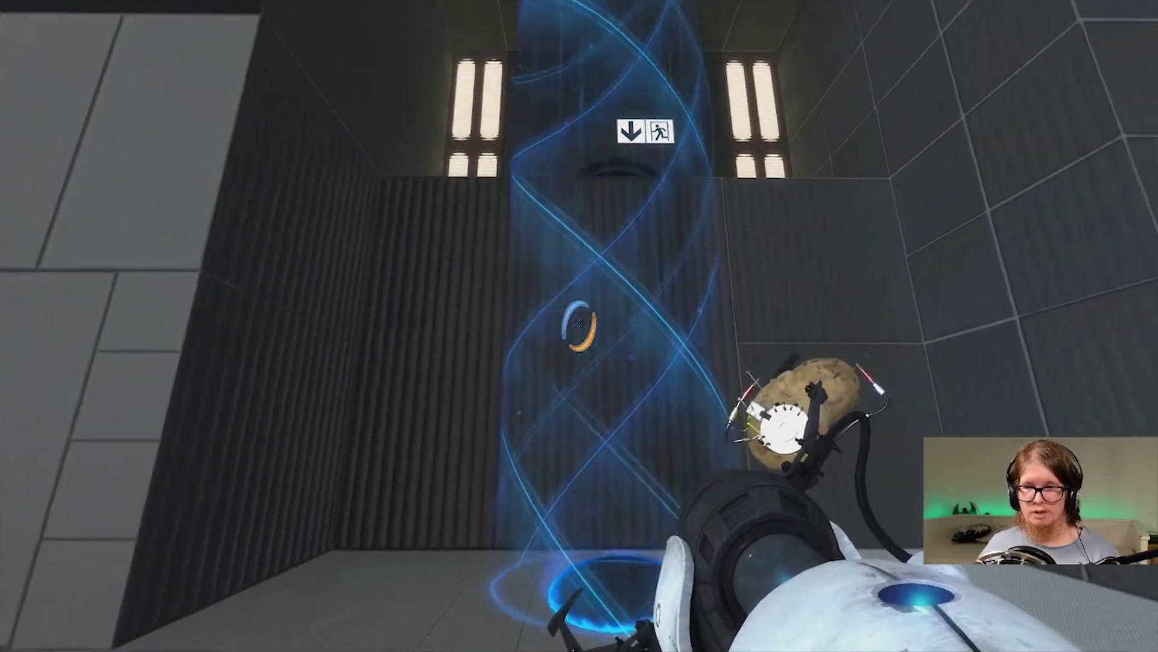
key("w")
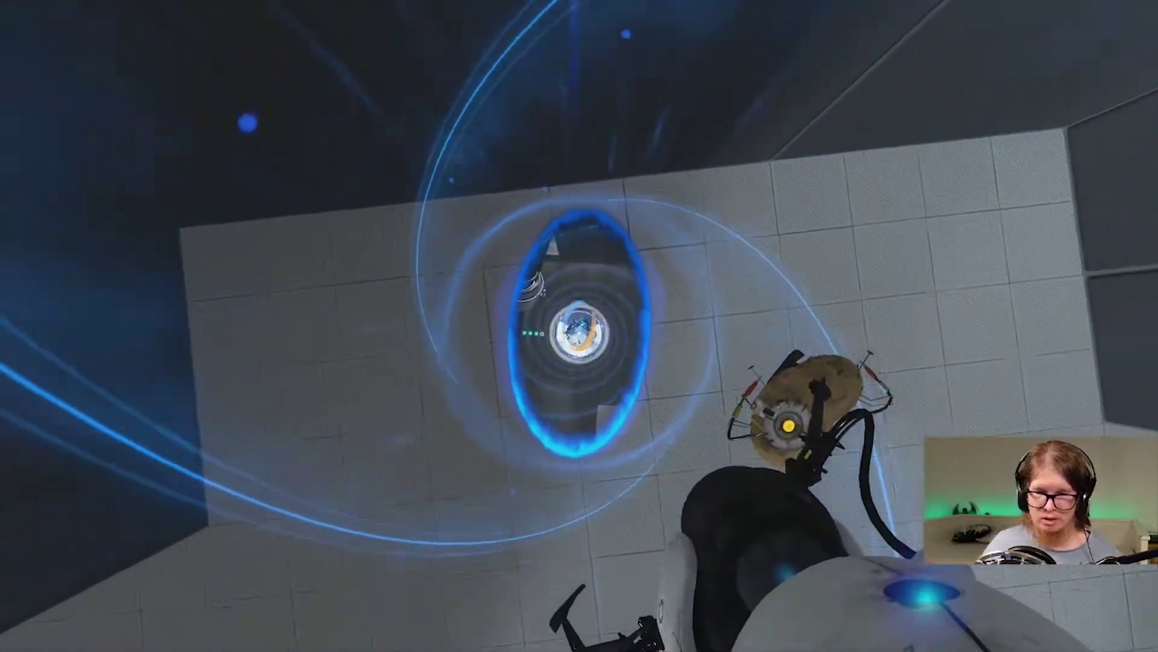